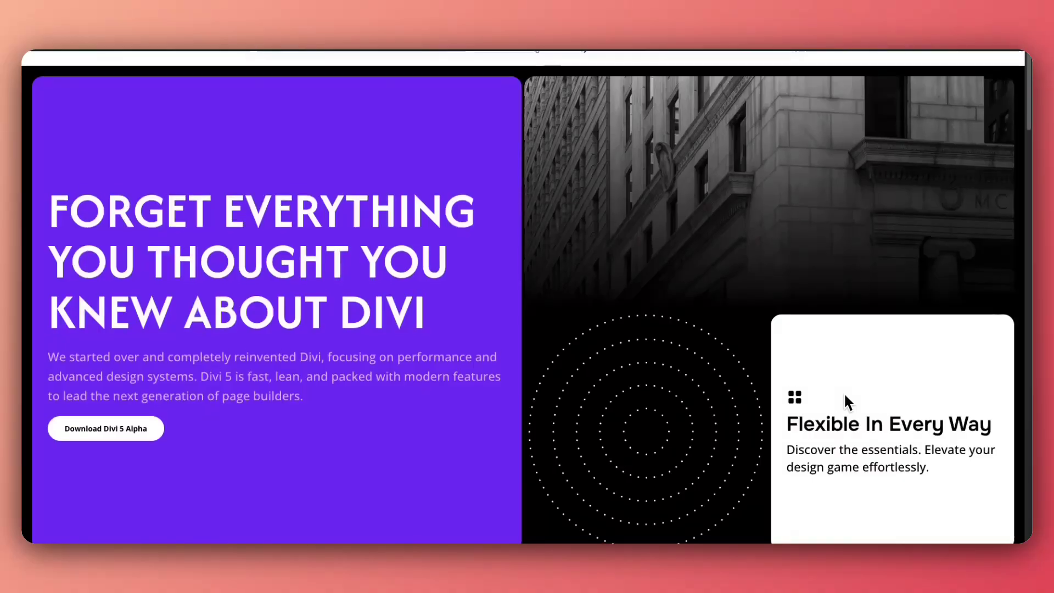
Look through the finished grid page designs and the opening of the article on Divi 5's CSS Grid system
{"action": "scroll", "coordinate": [844, 396], "scroll_direction": "down", "scroll_amount": 4}
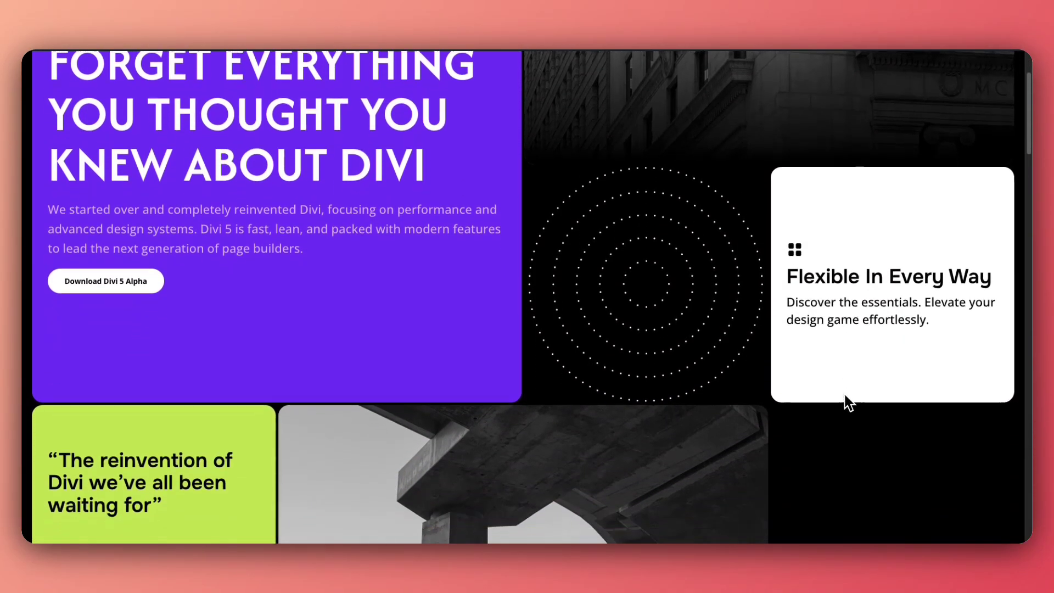
{"action": "scroll", "coordinate": [849, 402], "scroll_direction": "down", "scroll_amount": 5}
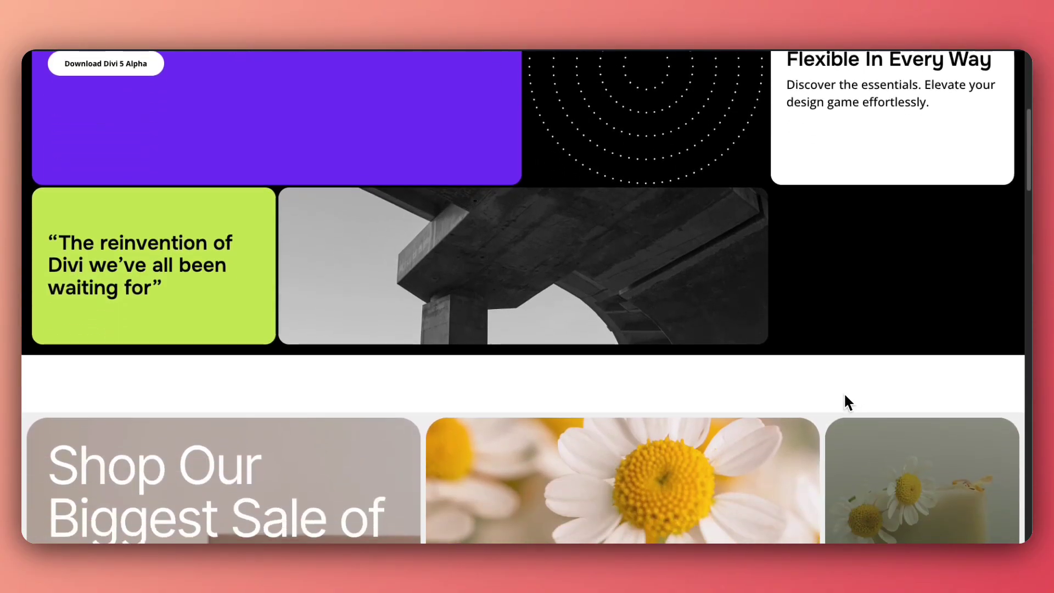
{"action": "scroll", "coordinate": [849, 403], "scroll_direction": "down", "scroll_amount": 5}
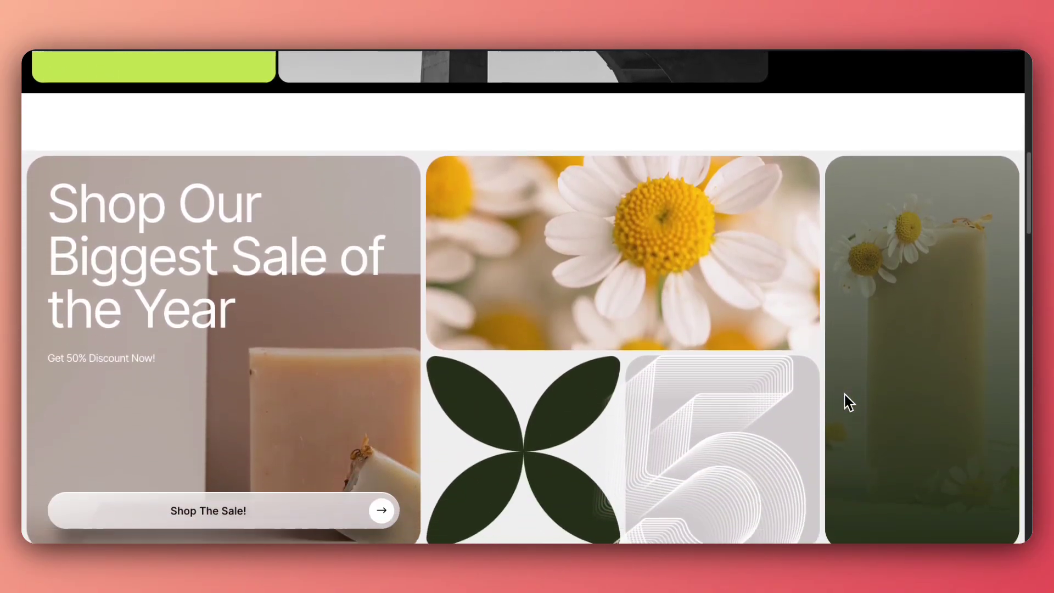
{"action": "scroll", "coordinate": [848, 403], "scroll_direction": "down", "scroll_amount": 5}
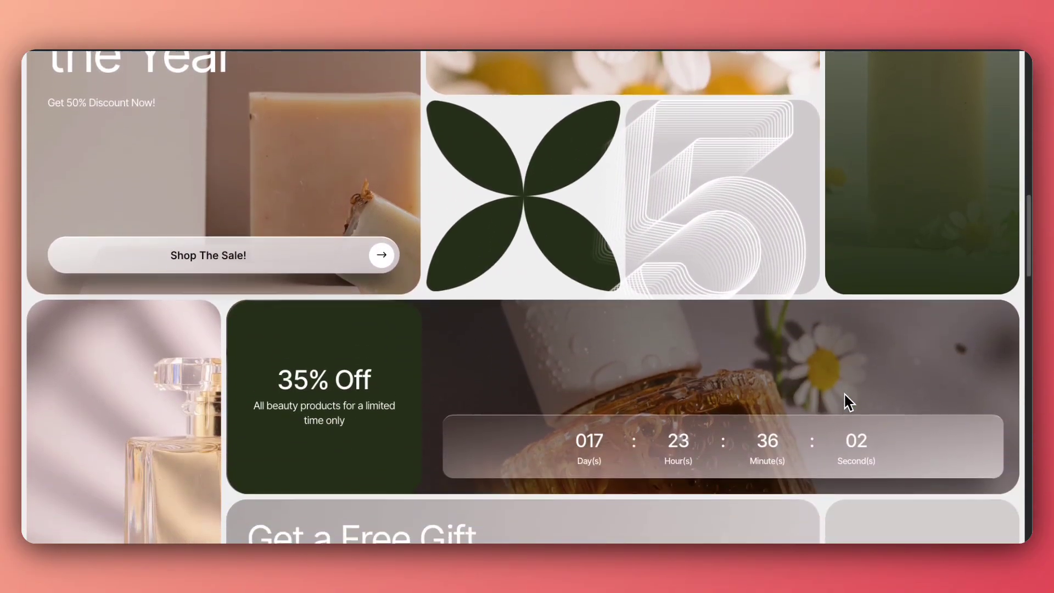
{"action": "scroll", "coordinate": [845, 398], "scroll_direction": "down", "scroll_amount": 4}
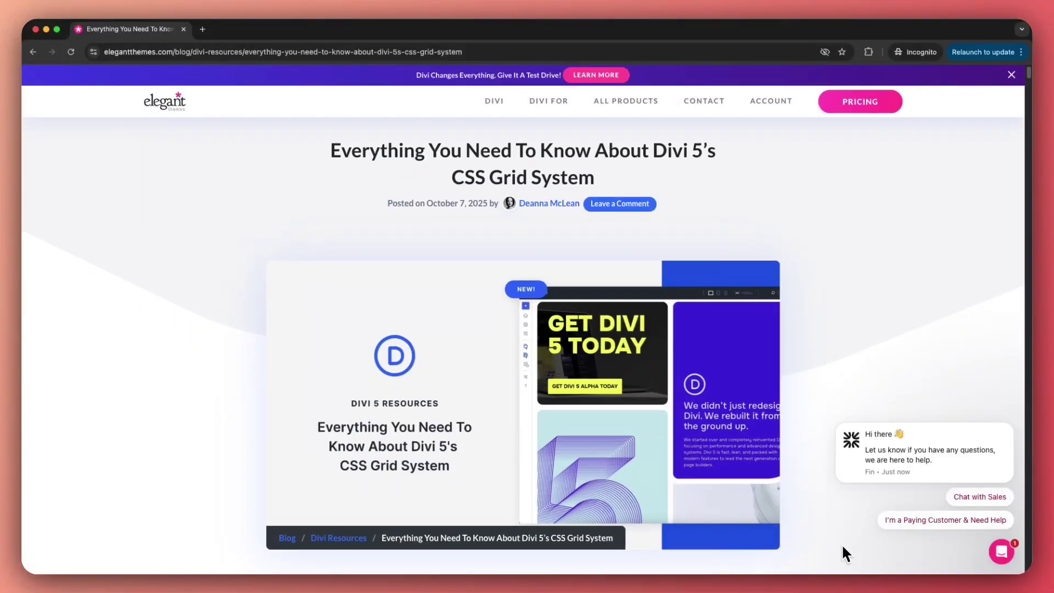
{"action": "scroll", "coordinate": [842, 543], "scroll_direction": "down", "scroll_amount": 2}
{"action": "scroll", "coordinate": [841, 543], "scroll_direction": "down", "scroll_amount": 5}
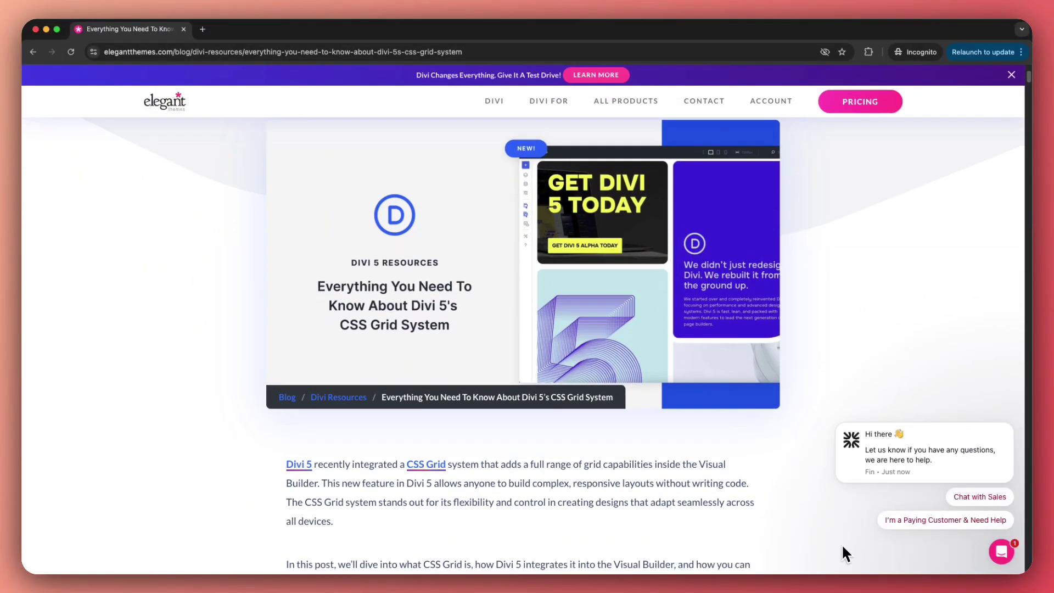
{"action": "scroll", "coordinate": [841, 553], "scroll_direction": "down", "scroll_amount": 7}
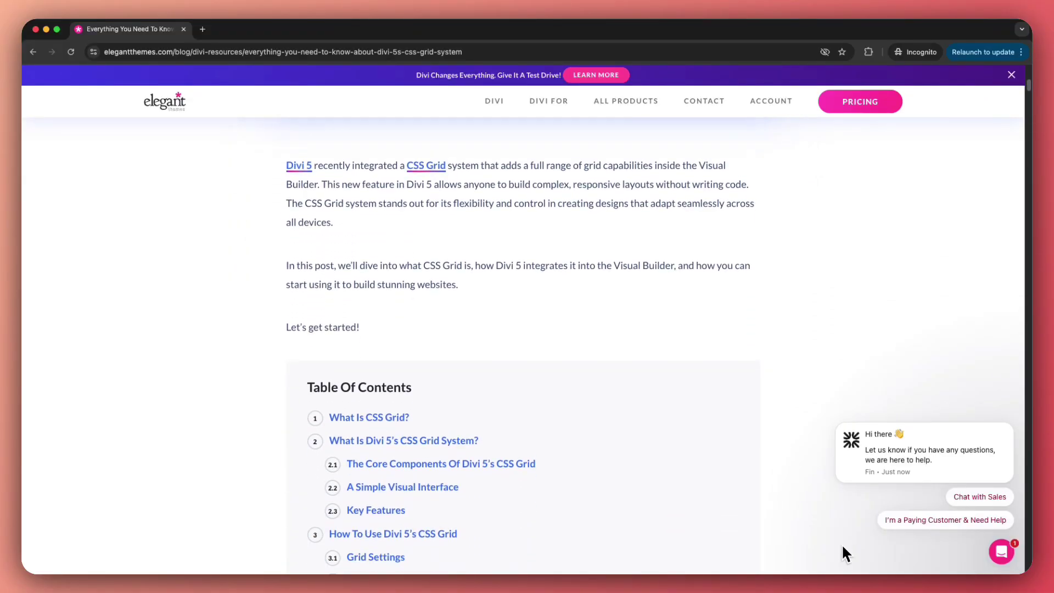
{"action": "scroll", "coordinate": [841, 549], "scroll_direction": "down", "scroll_amount": 3}
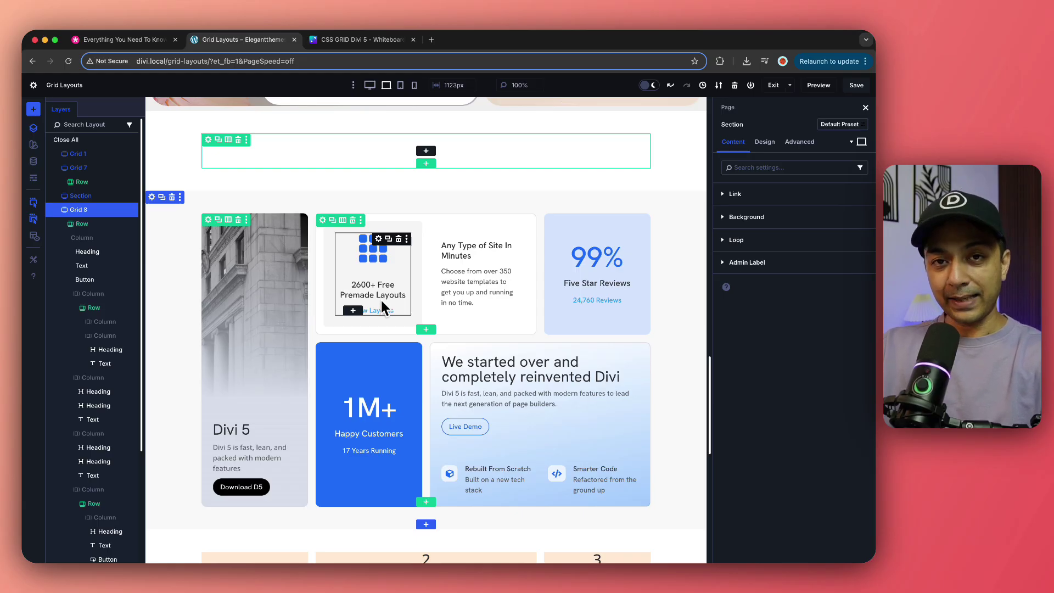
Examine the five-box Divi 5 bento layout and compare it with the numbered placeholder grid below it
{"action": "scroll", "coordinate": [379, 297], "scroll_direction": "down", "scroll_amount": 1}
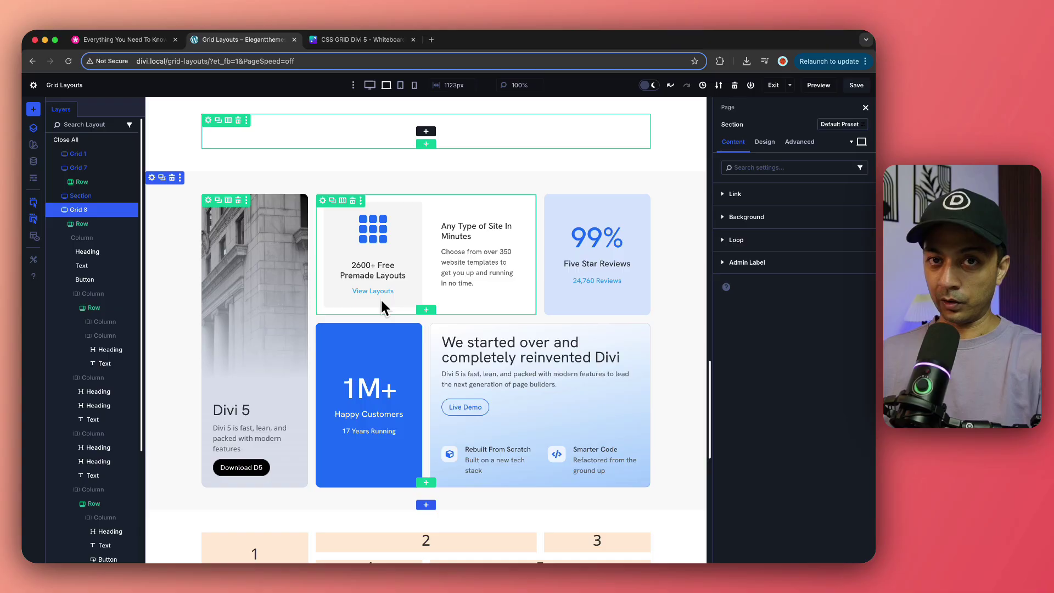
{"action": "scroll", "coordinate": [384, 307], "scroll_direction": "down", "scroll_amount": 6}
{"action": "scroll", "coordinate": [406, 274], "scroll_direction": "up", "scroll_amount": 5}
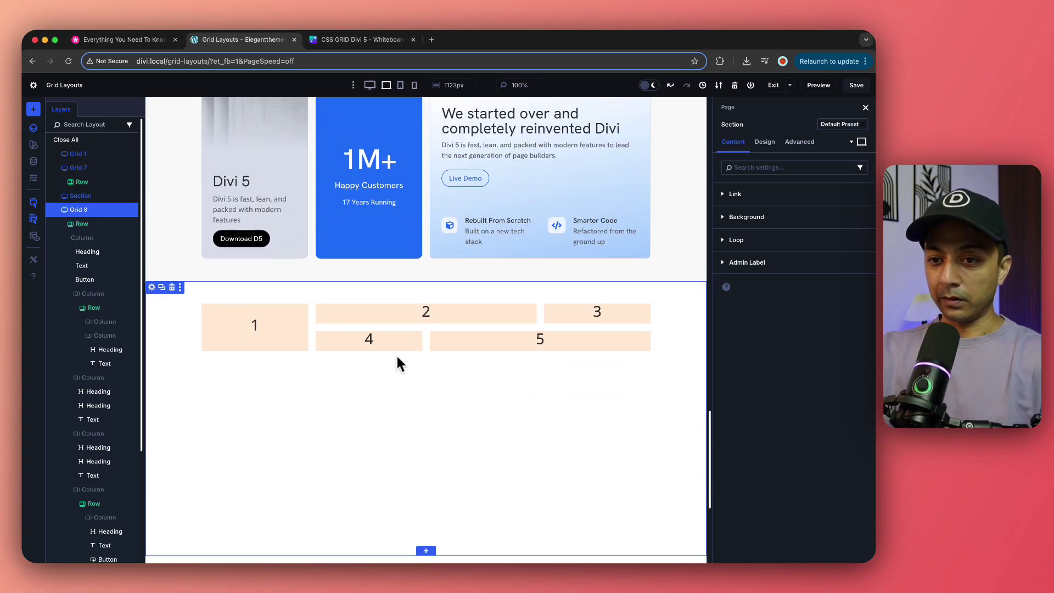
{"action": "scroll", "coordinate": [388, 285], "scroll_direction": "up", "scroll_amount": 1}
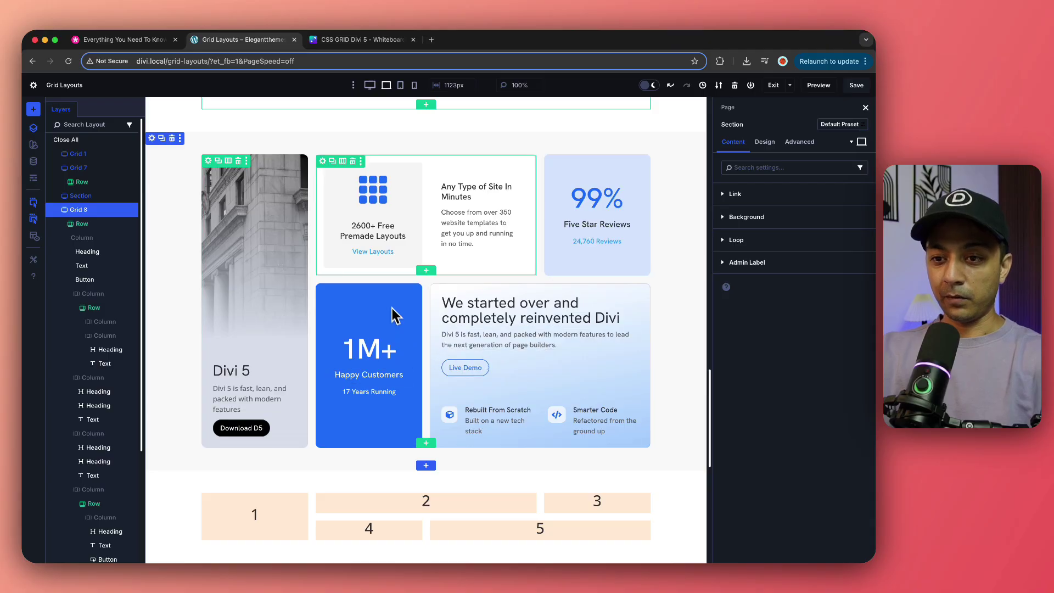
{"action": "scroll", "coordinate": [374, 384], "scroll_direction": "down", "scroll_amount": 2}
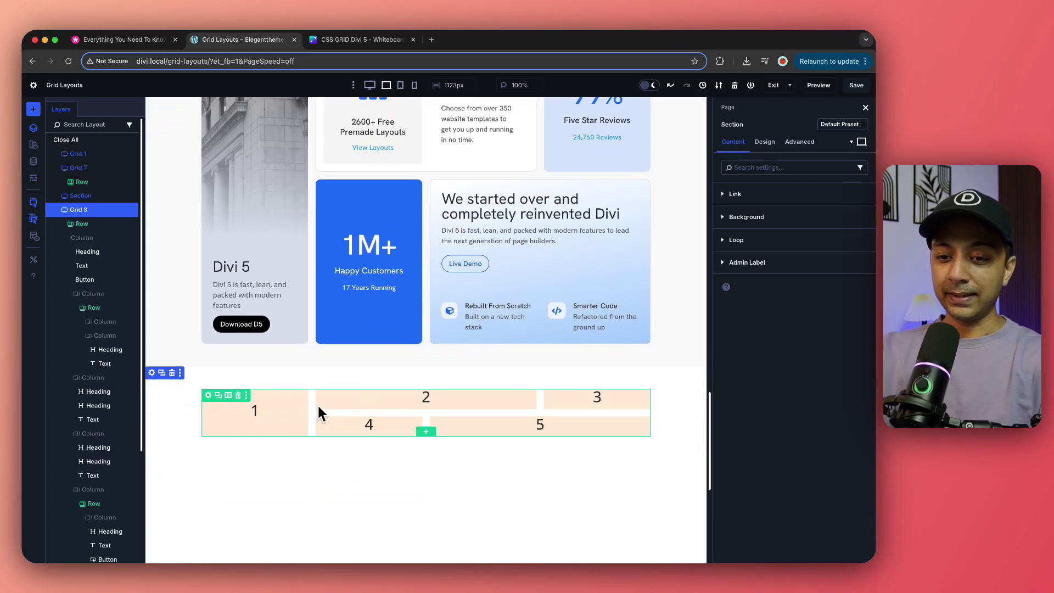
{"action": "scroll", "coordinate": [307, 436], "scroll_direction": "up", "scroll_amount": 1}
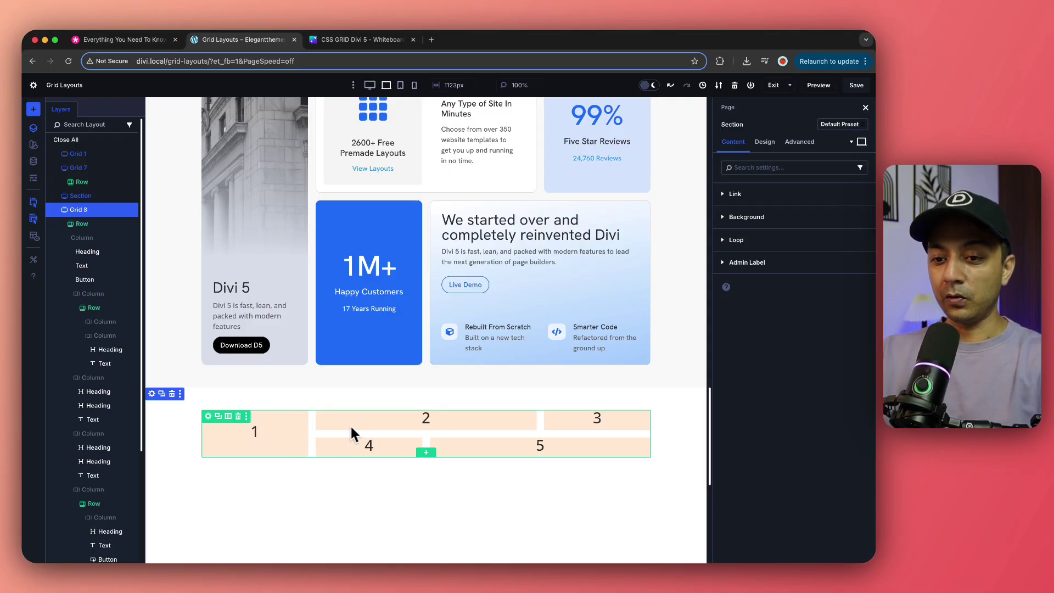
Insert a Grid Multi-Row row with two stacked full-width columns in the empty section below the placeholder grid, and delete its second column
{"action": "scroll", "coordinate": [434, 472], "scroll_direction": "down", "scroll_amount": 5}
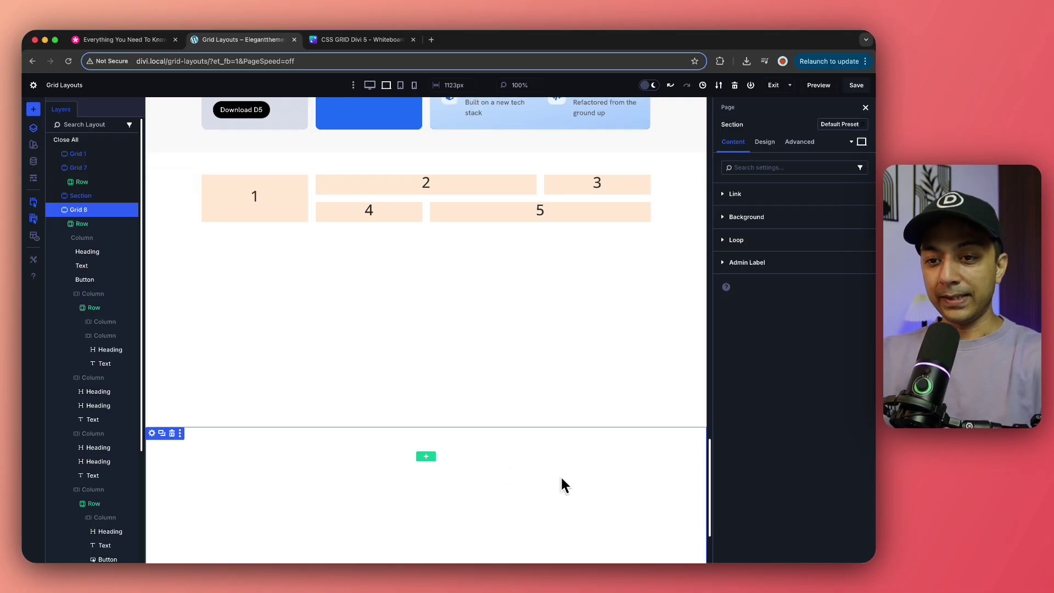
{"action": "scroll", "coordinate": [549, 470], "scroll_direction": "down", "scroll_amount": 2}
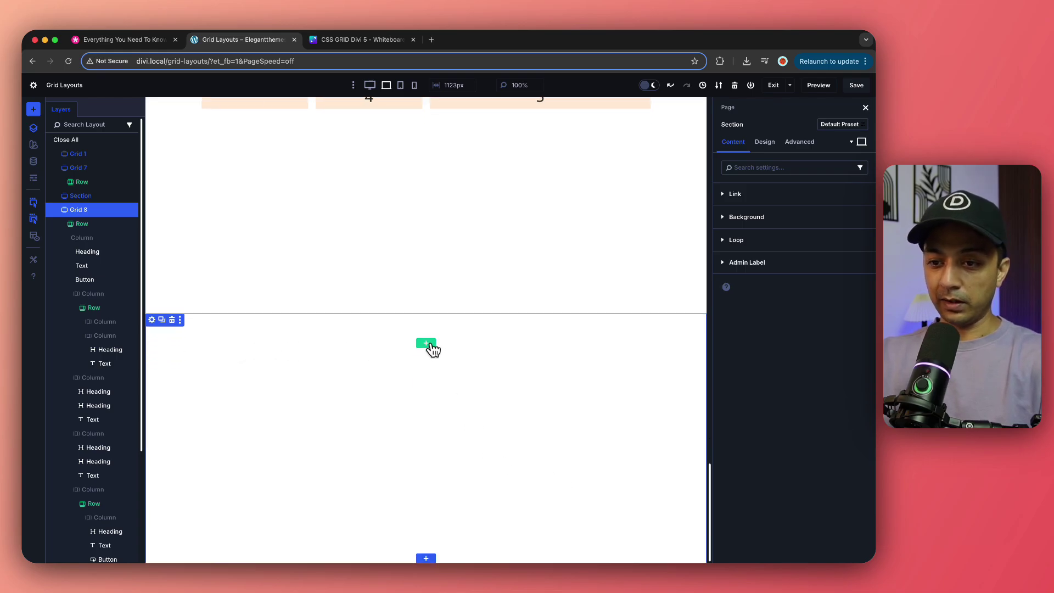
{"action": "left_click", "coordinate": [426, 342]}
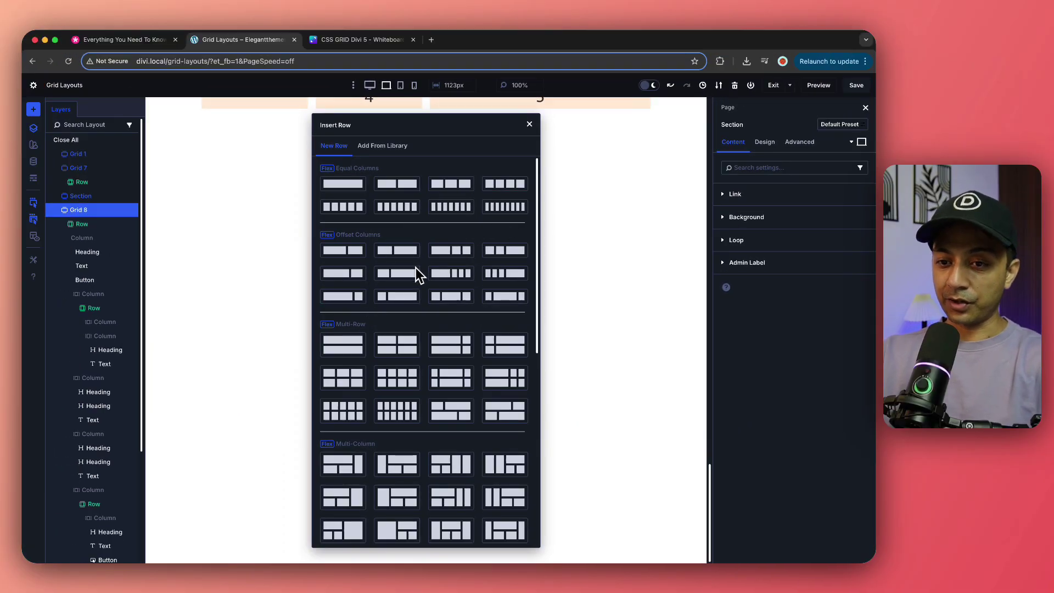
{"action": "scroll", "coordinate": [416, 267], "scroll_direction": "down", "scroll_amount": 5}
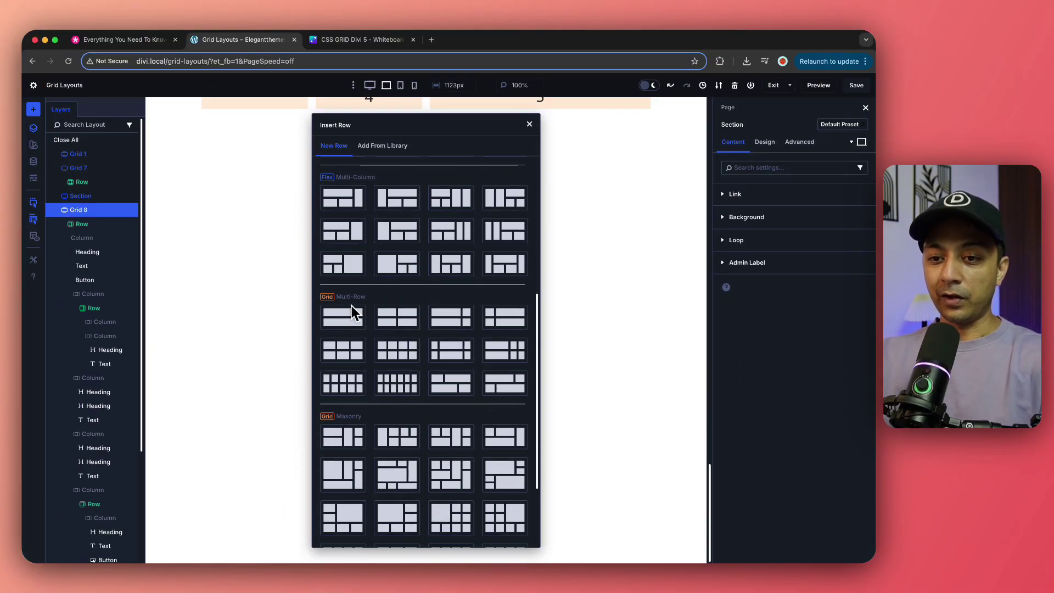
{"action": "scroll", "coordinate": [351, 305], "scroll_direction": "down", "scroll_amount": 2}
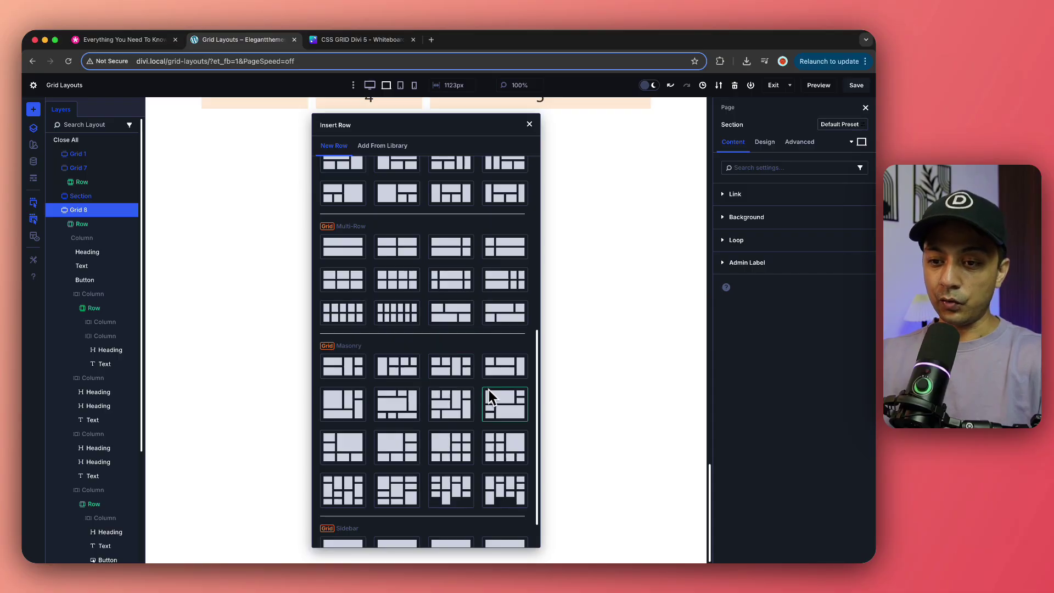
{"action": "scroll", "coordinate": [350, 437], "scroll_direction": "down", "scroll_amount": 1}
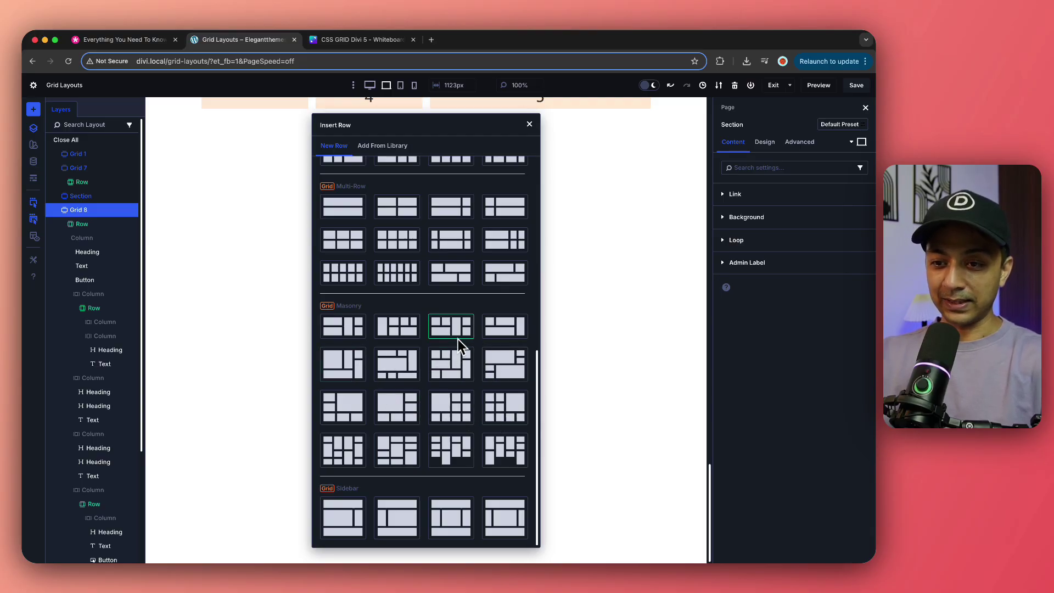
{"action": "scroll", "coordinate": [388, 338], "scroll_direction": "up", "scroll_amount": 2}
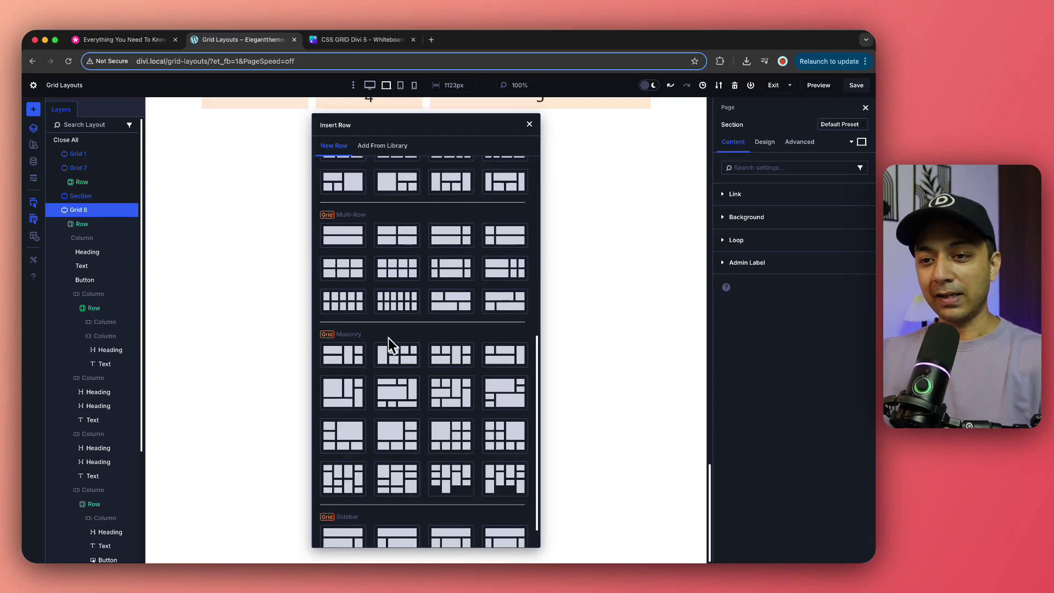
{"action": "scroll", "coordinate": [388, 336], "scroll_direction": "up", "scroll_amount": 2}
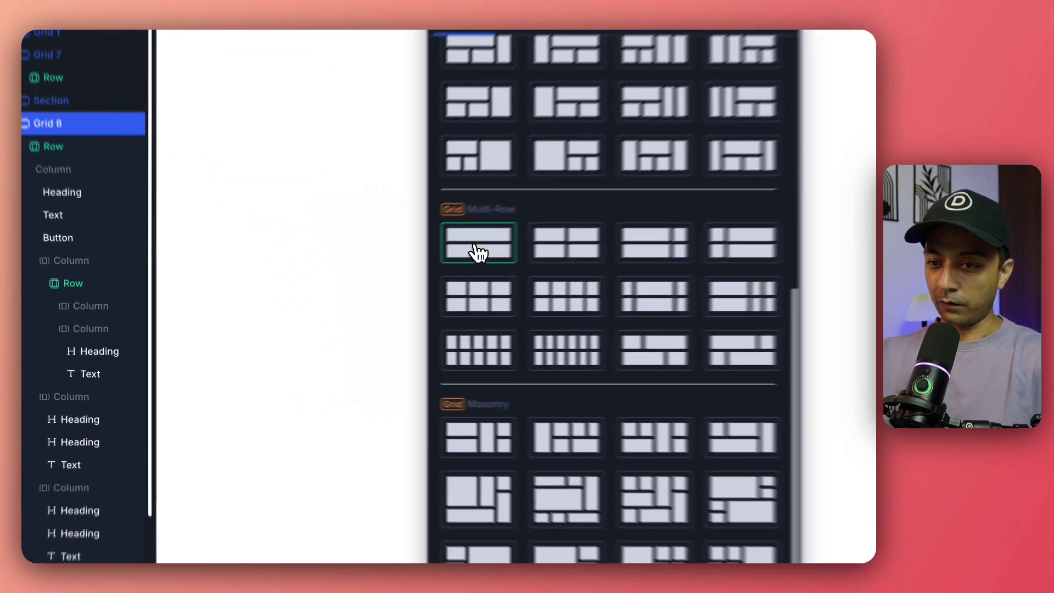
{"action": "left_click", "coordinate": [343, 286]}
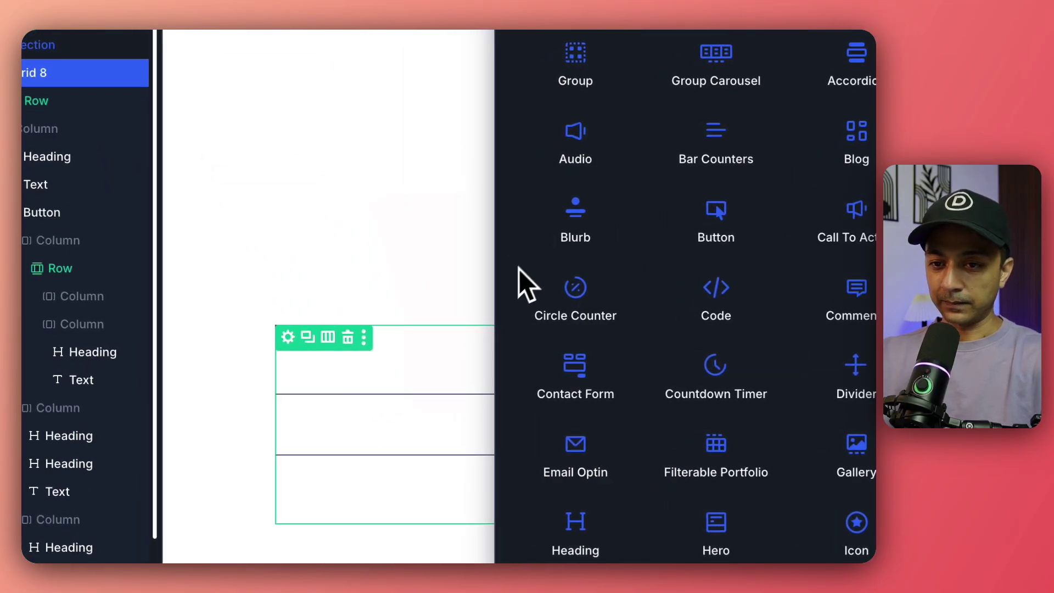
{"action": "left_click", "coordinate": [446, 370]}
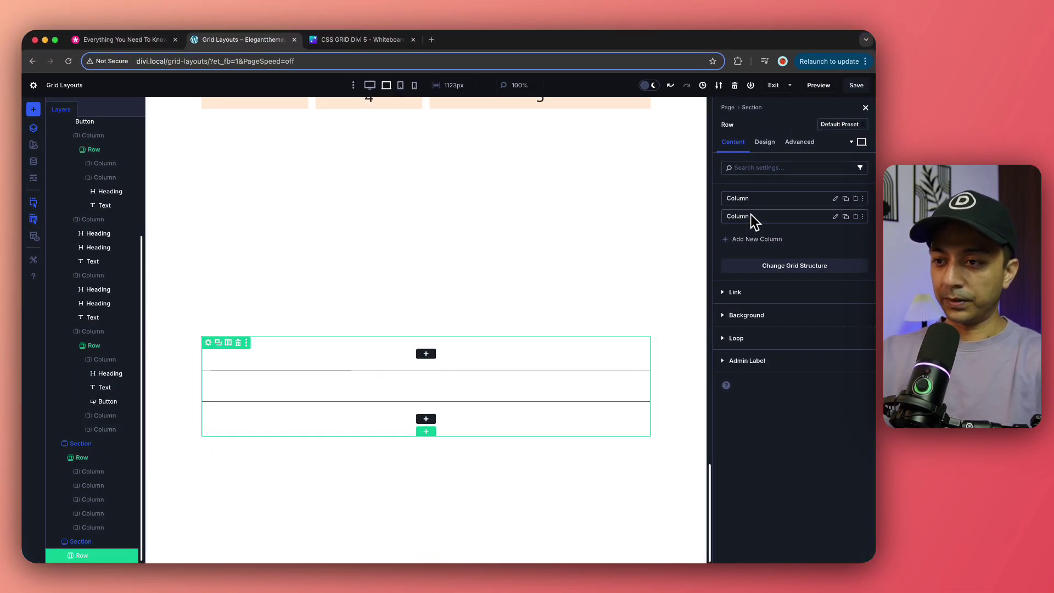
{"action": "left_click", "coordinate": [855, 216]}
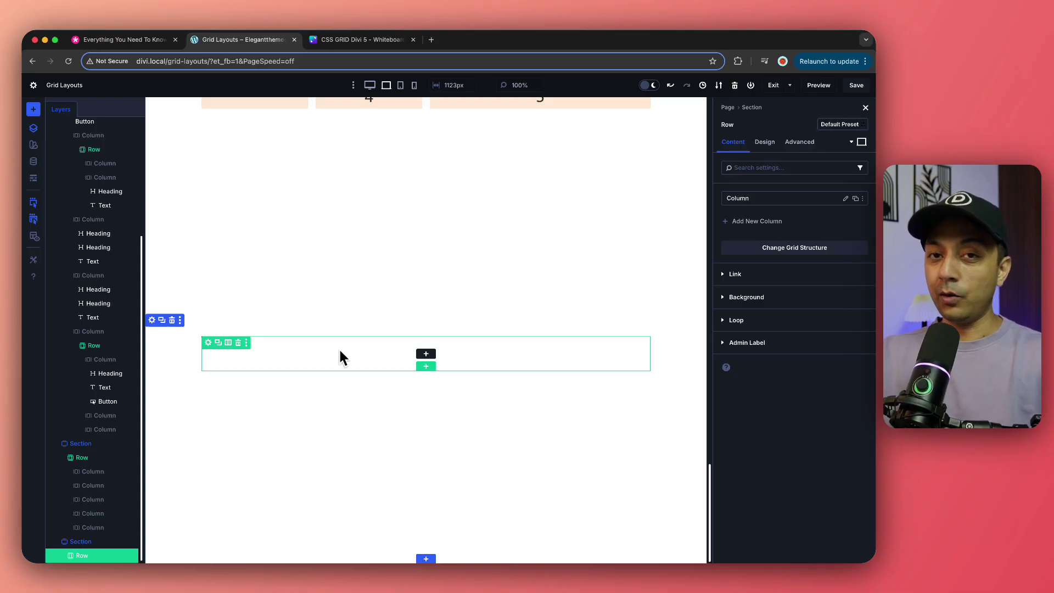
Switch to the CSS GRID Divi 5 whiteboard in Canva and illustrate the layout's columns by moving the grey rectangle over column 4 and back outside
{"action": "scroll", "coordinate": [338, 348], "scroll_direction": "down", "scroll_amount": 5}
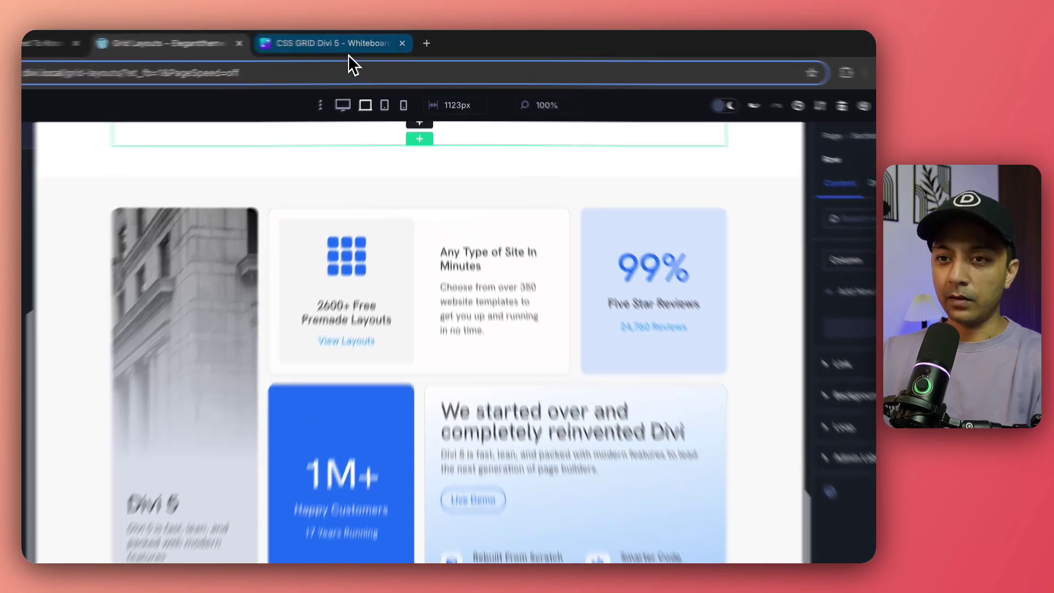
{"action": "left_click", "coordinate": [360, 40]}
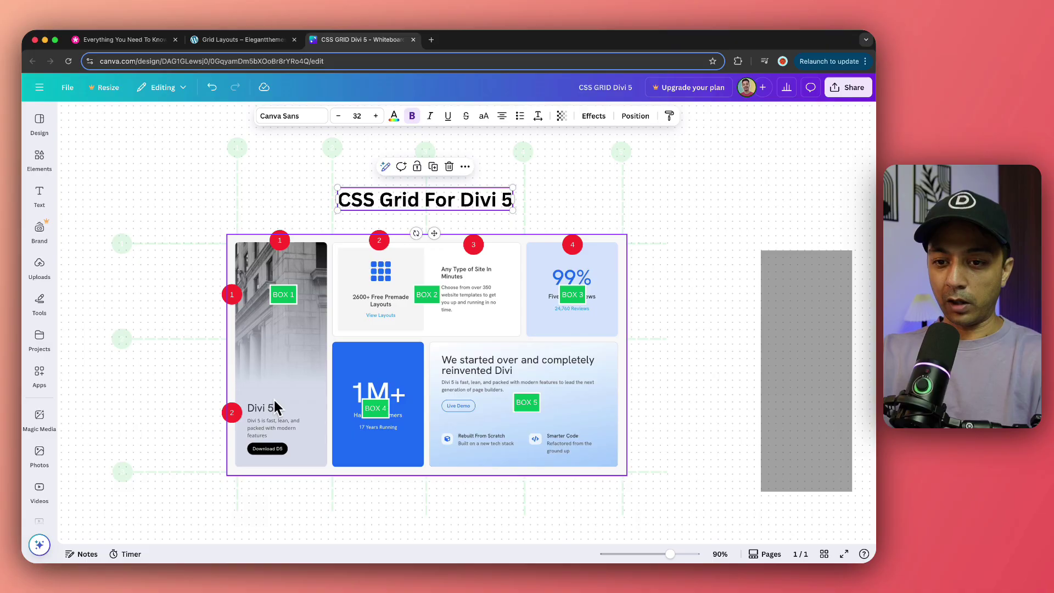
{"action": "left_click_drag", "start_coordinate": [278, 419], "coordinate": [722, 436]}
{"action": "left_click", "coordinate": [312, 283]}
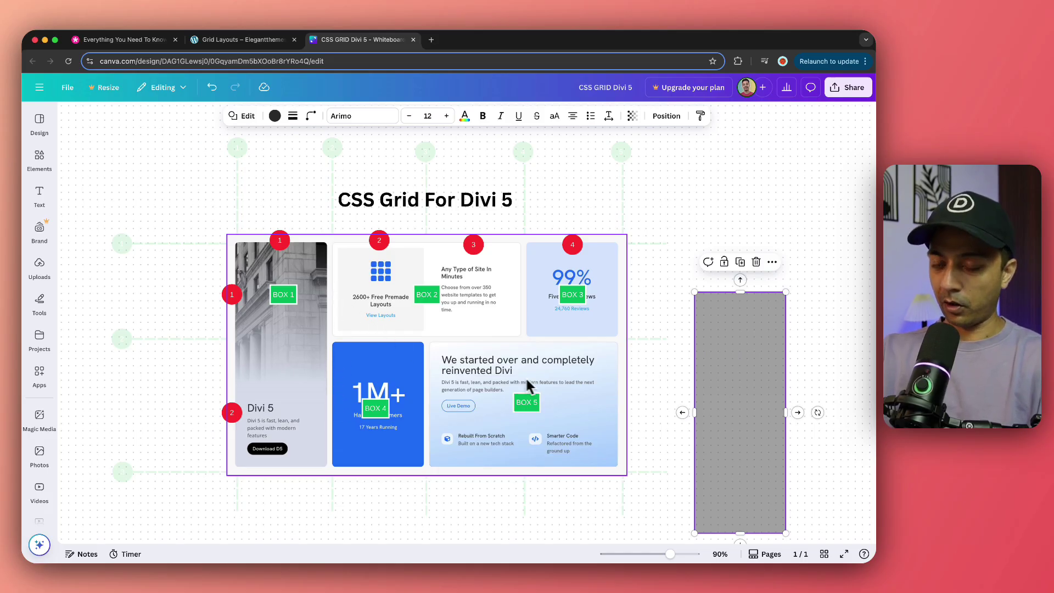
{"action": "left_click_drag", "start_coordinate": [728, 381], "coordinate": [759, 377]}
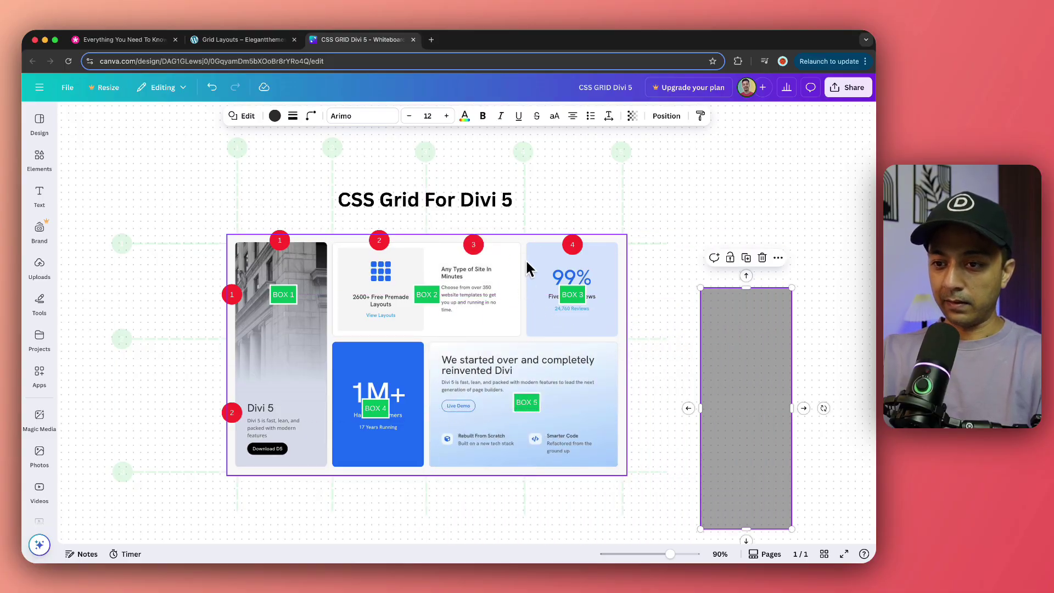
{"action": "left_click_drag", "start_coordinate": [727, 381], "coordinate": [581, 345]}
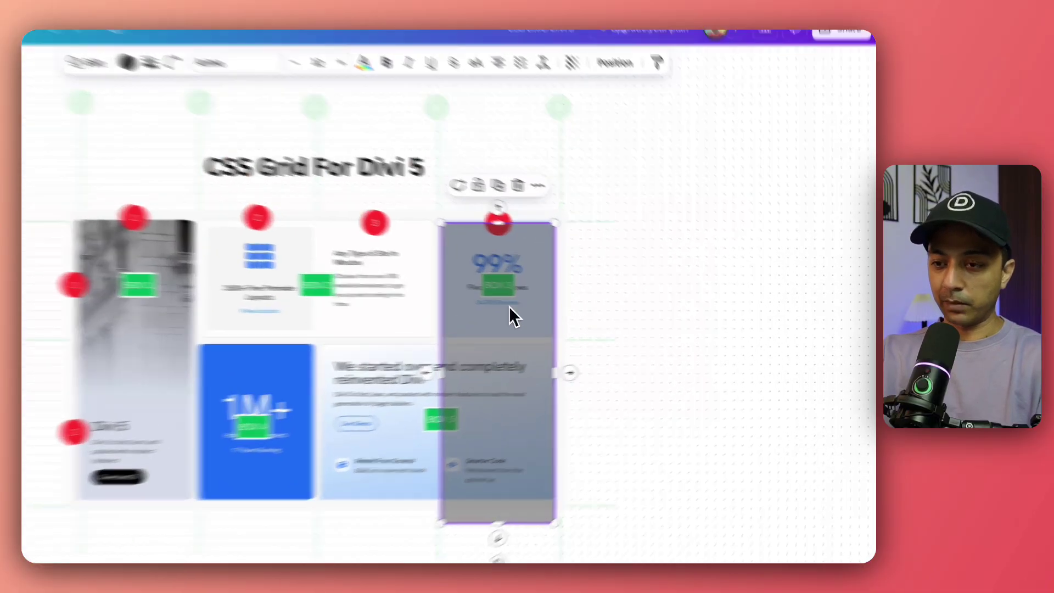
{"action": "left_click_drag", "start_coordinate": [574, 307], "coordinate": [789, 324]}
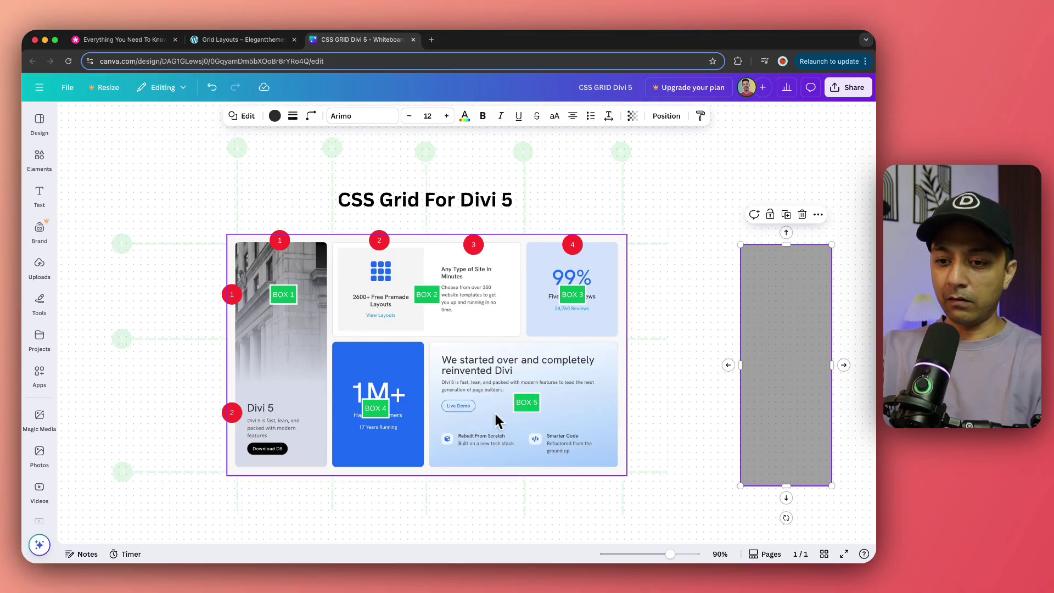
Switch back to the Divi Grid Layouts page and duplicate the new row's column until the row has five columns
{"action": "left_click", "coordinate": [221, 43]}
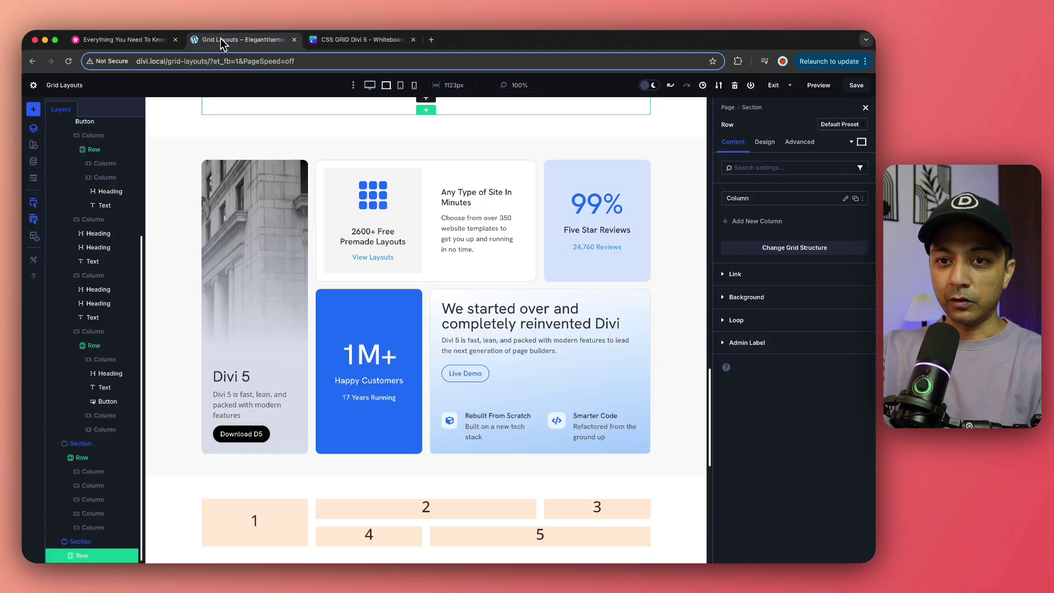
{"action": "scroll", "coordinate": [393, 282], "scroll_direction": "down", "scroll_amount": 8}
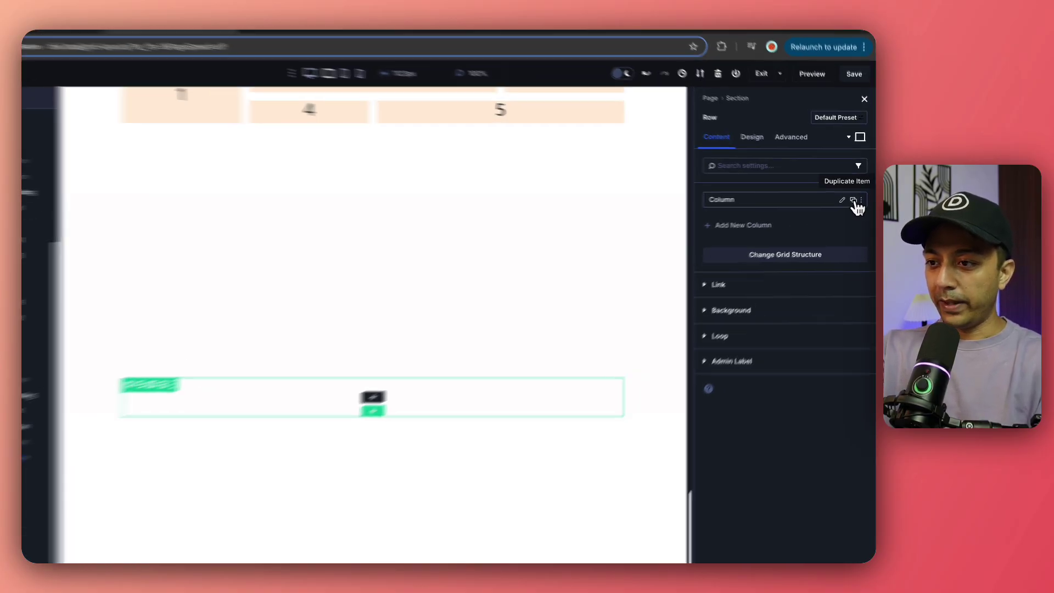
{"action": "left_click", "coordinate": [853, 201]}
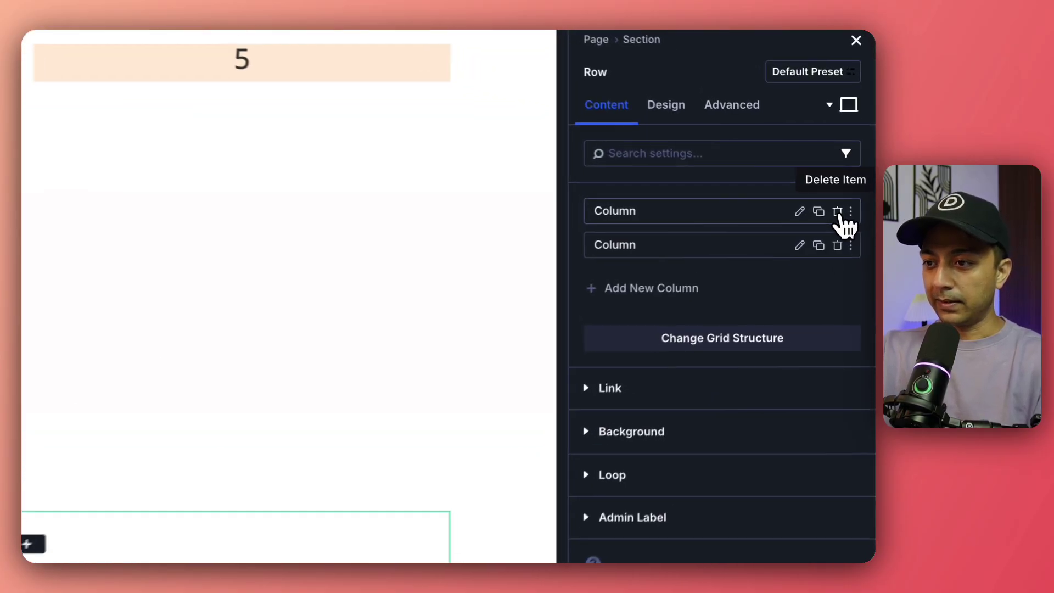
{"action": "left_click", "coordinate": [853, 201]}
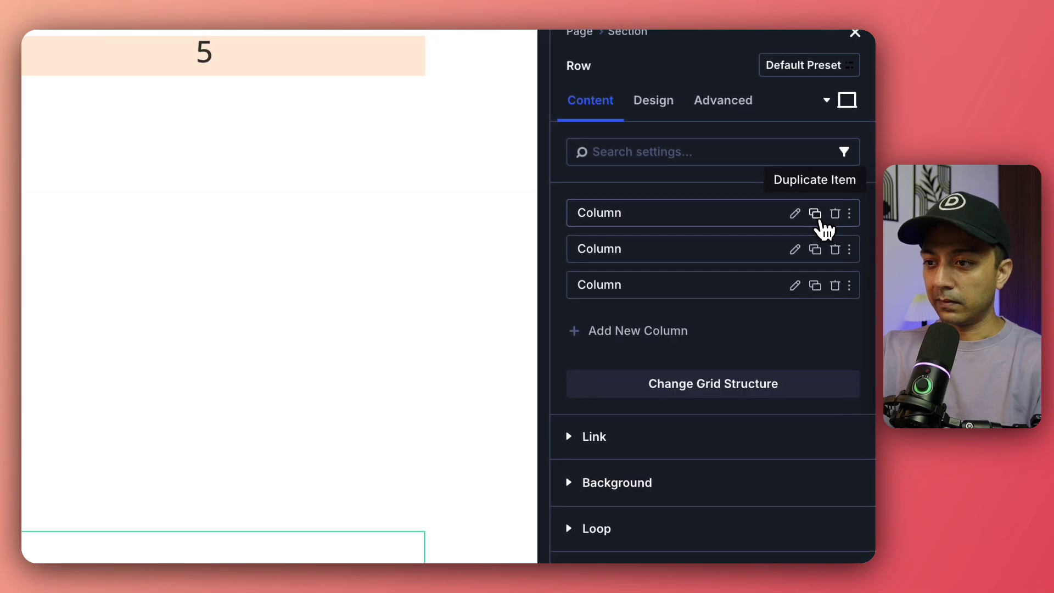
{"action": "left_click", "coordinate": [818, 217]}
{"action": "left_click", "coordinate": [817, 217]}
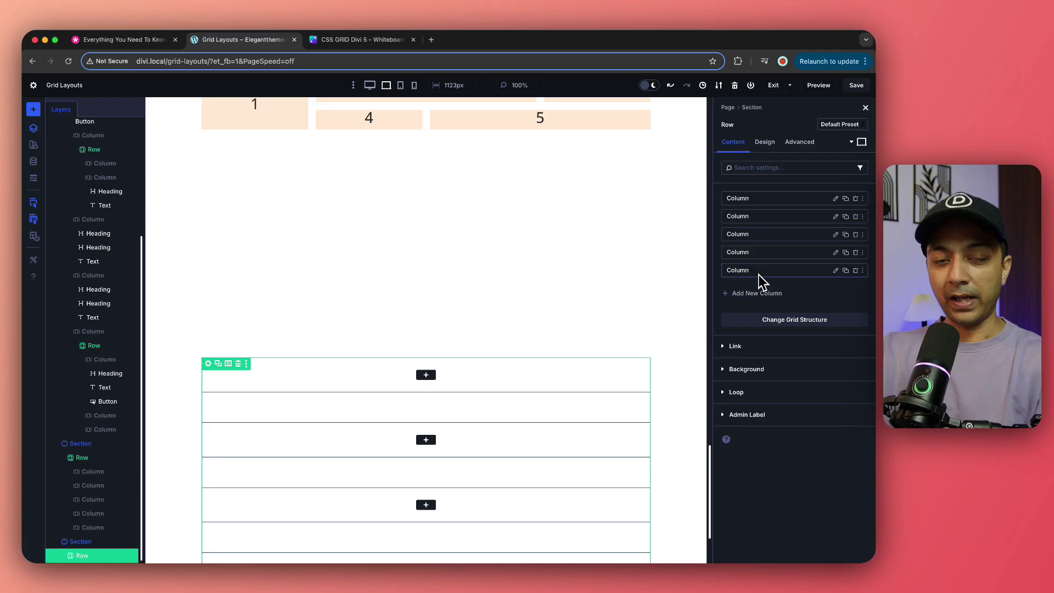
Set the new row's number of columns to 4 in its grid layout settings
{"action": "scroll", "coordinate": [377, 392], "scroll_direction": "down", "scroll_amount": 2}
{"action": "scroll", "coordinate": [383, 403], "scroll_direction": "down", "scroll_amount": 1}
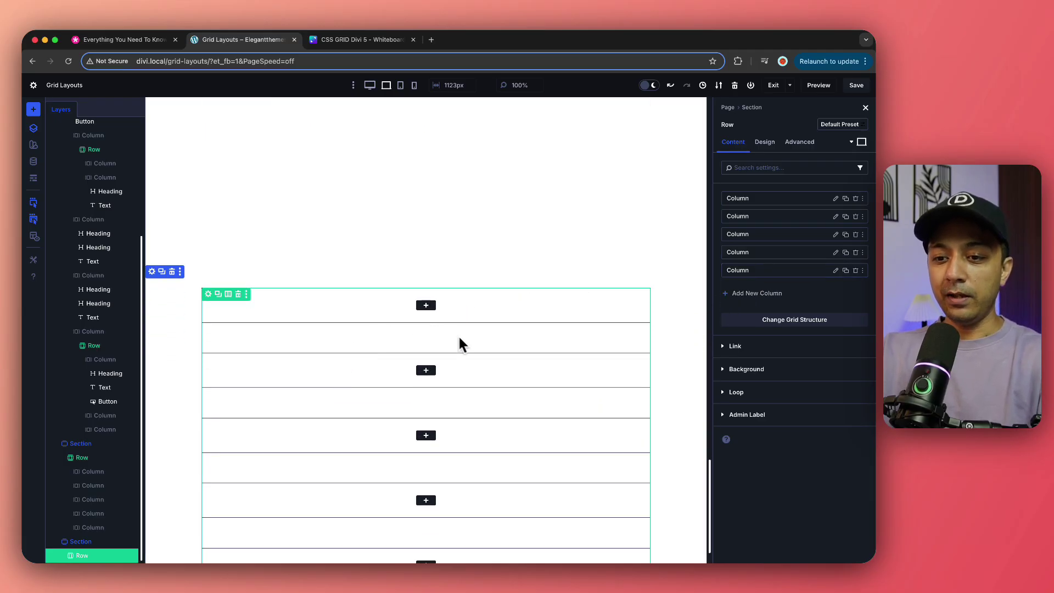
{"action": "scroll", "coordinate": [419, 460], "scroll_direction": "down", "scroll_amount": 2}
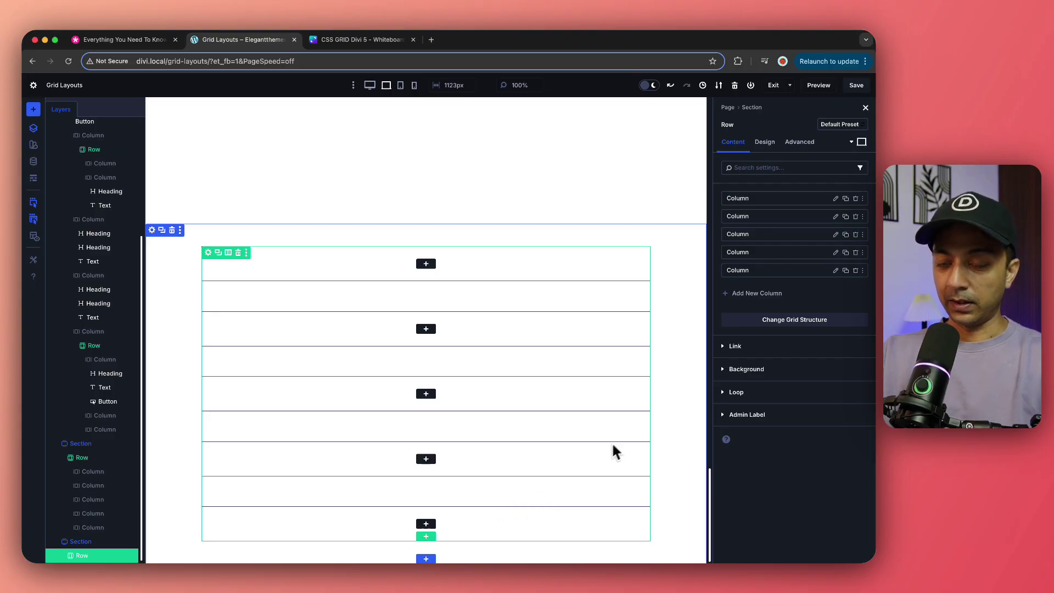
{"action": "left_click", "coordinate": [764, 141]}
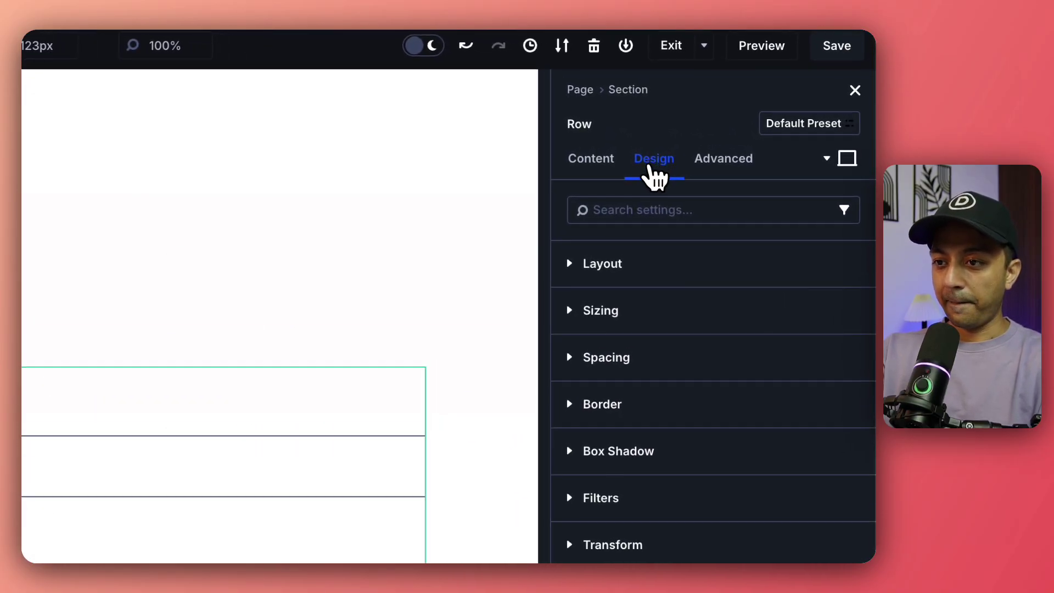
{"action": "left_click", "coordinate": [613, 264]}
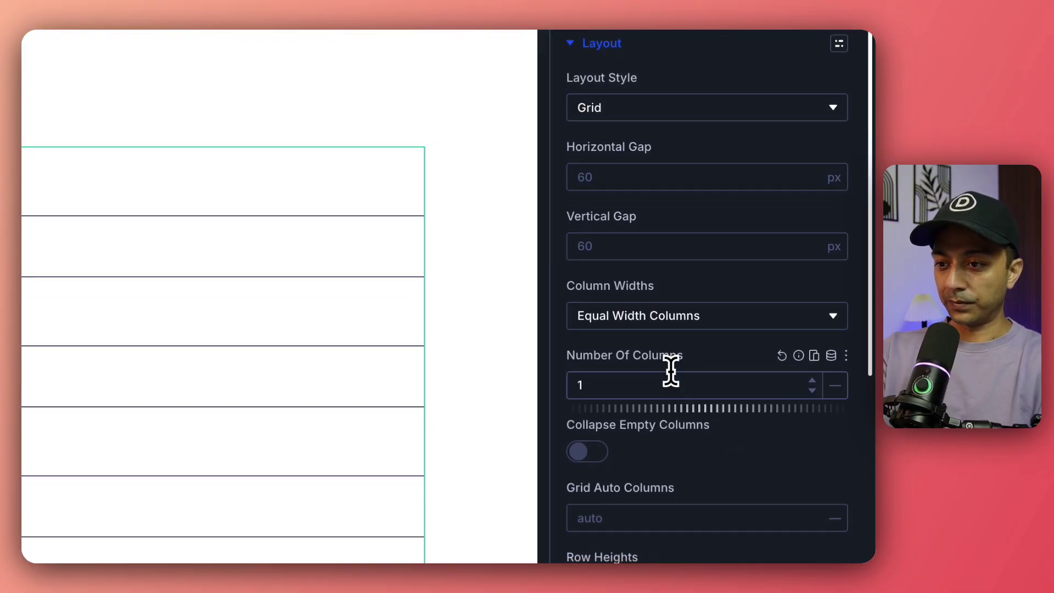
{"action": "double_click", "coordinate": [656, 395]}
{"action": "type", "text": "4"}
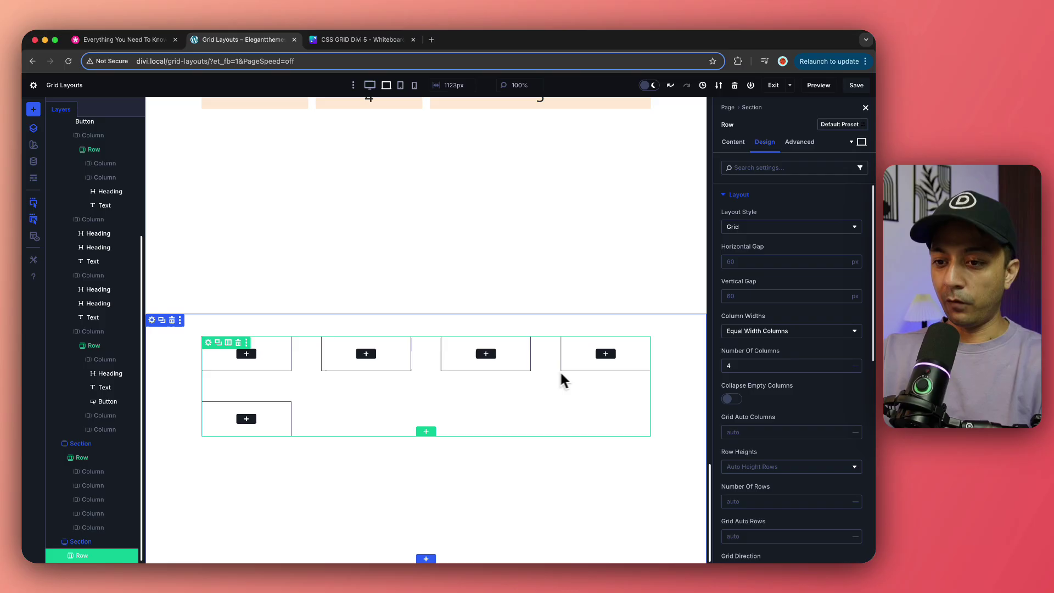
Check the numbered columns on the CSS GRID Divi 5 whiteboard in Canva against the row's column count on the Grid Layouts page
{"action": "left_click", "coordinate": [358, 40]}
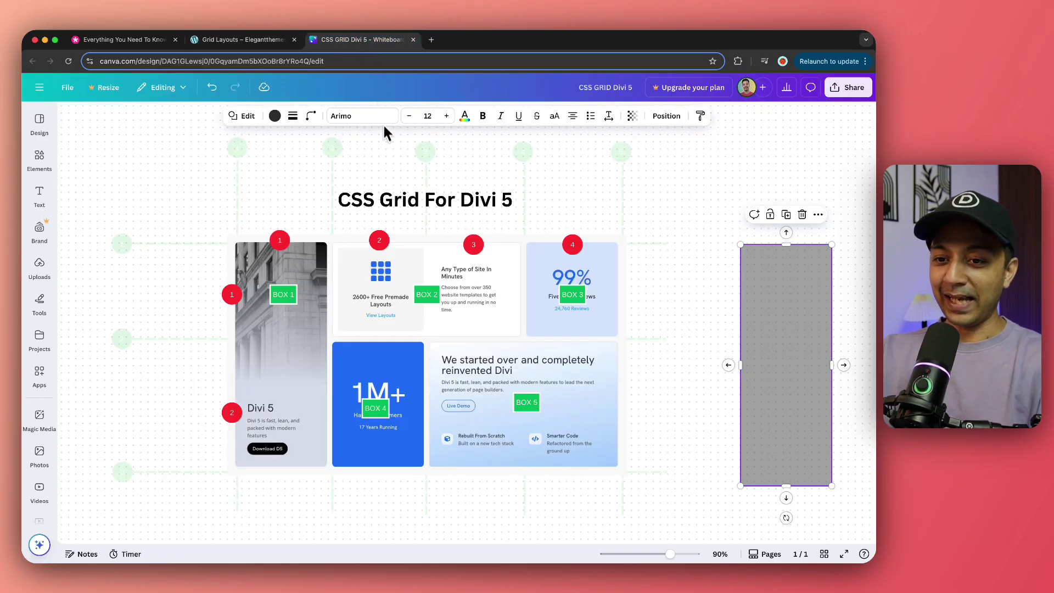
{"action": "key", "text": "ctrl+shift+Tab"}
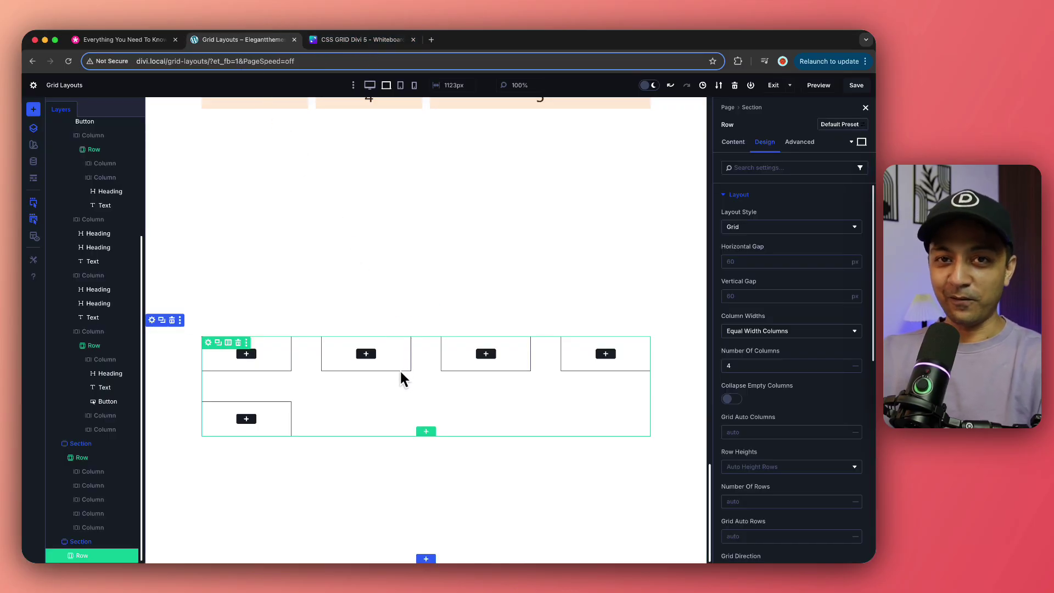
{"action": "left_click", "coordinate": [736, 364]}
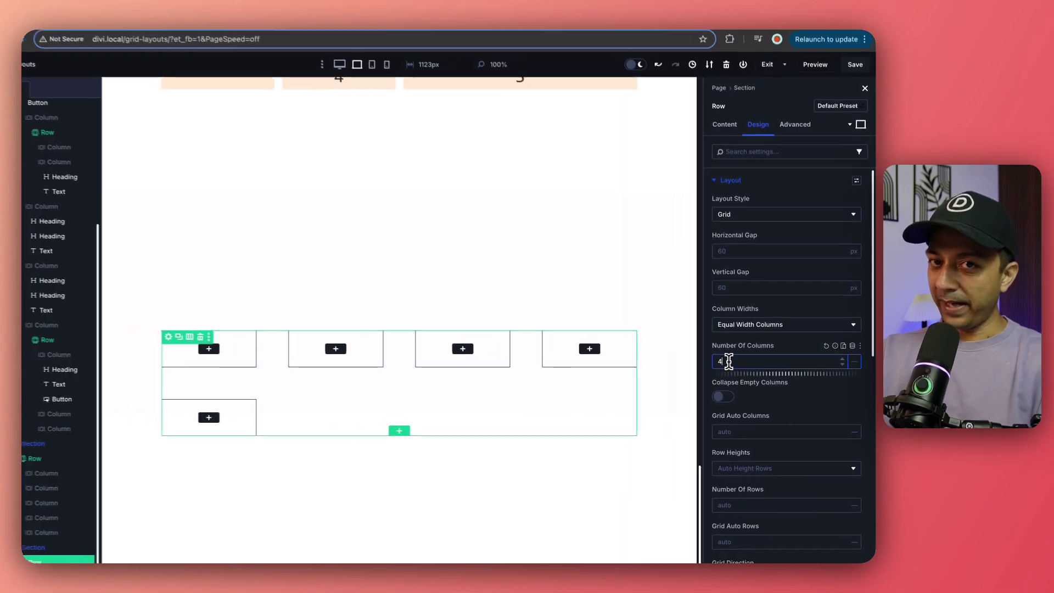
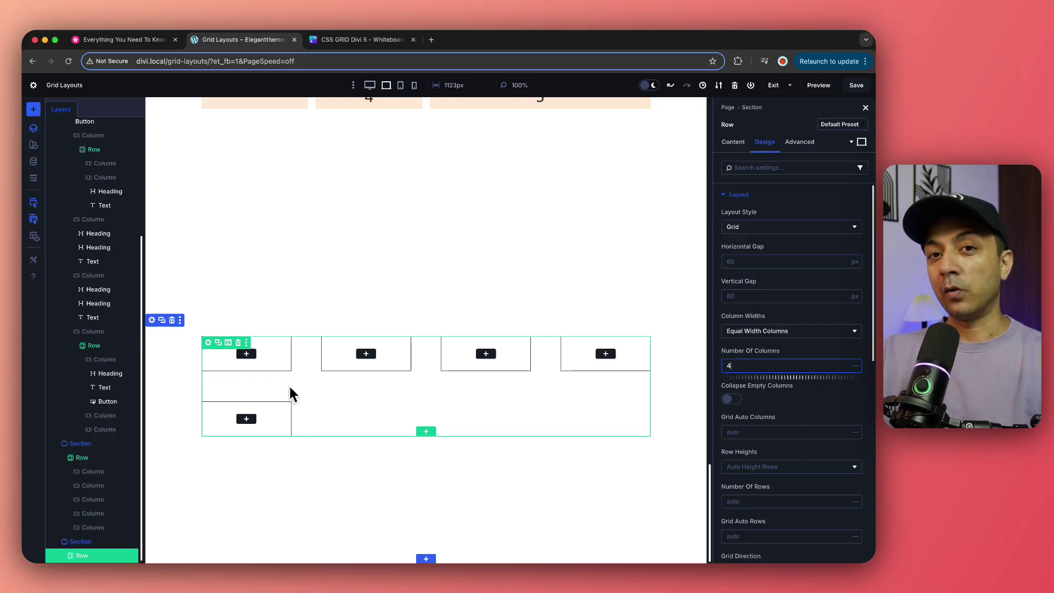
Switch to the Canva whiteboard, delete the grey rectangle and make the faded green grid-line group fully opaque
{"action": "left_click", "coordinate": [350, 44]}
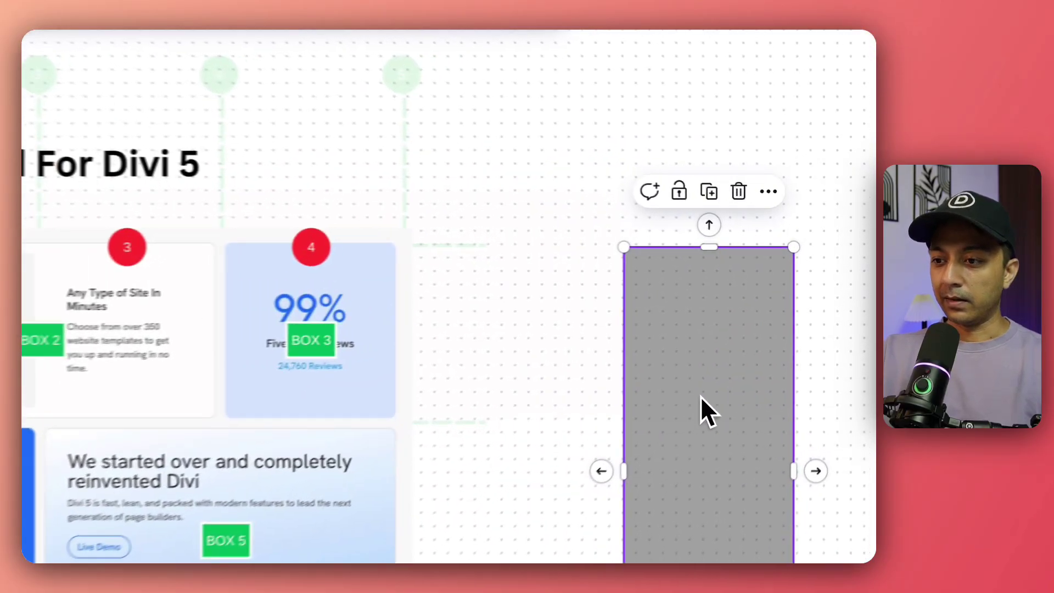
{"action": "key", "text": "BackSpace"}
{"action": "left_click", "coordinate": [282, 211]}
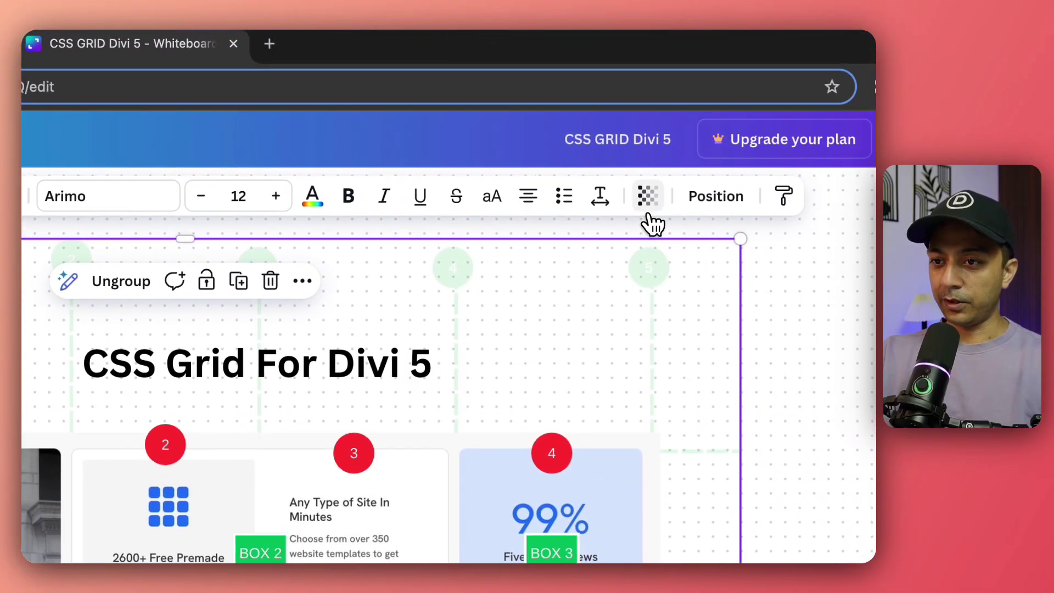
{"action": "left_click", "coordinate": [641, 196]}
{"action": "left_click_drag", "start_coordinate": [564, 285], "coordinate": [698, 291]}
{"action": "left_click", "coordinate": [736, 440]}
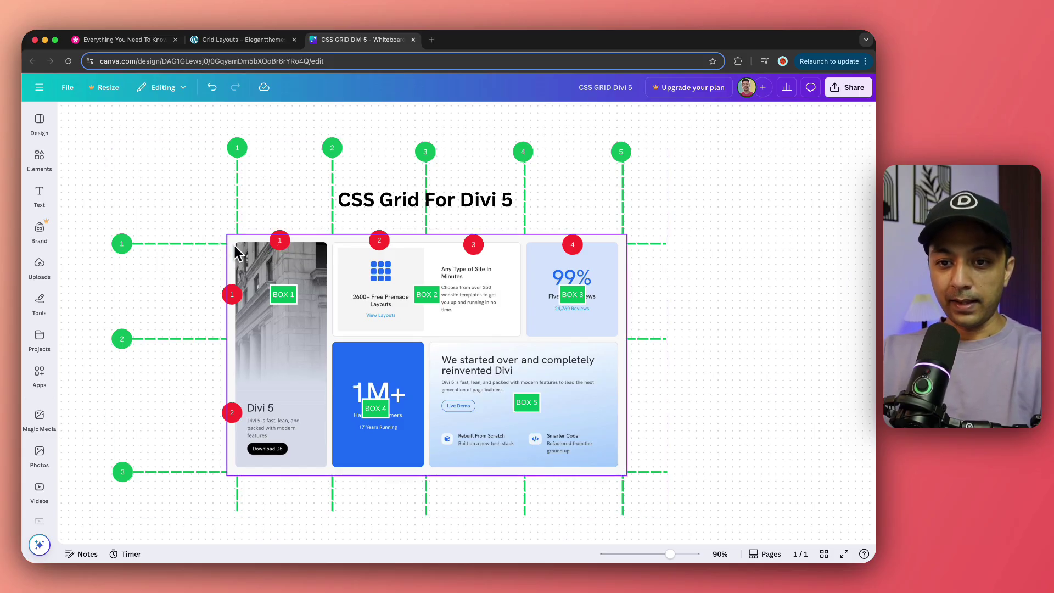
Examine the numbered vertical and horizontal grid lines and how boxes 1 to 5 span between them
{"action": "scroll", "coordinate": [247, 330], "scroll_direction": "down", "scroll_amount": 3}
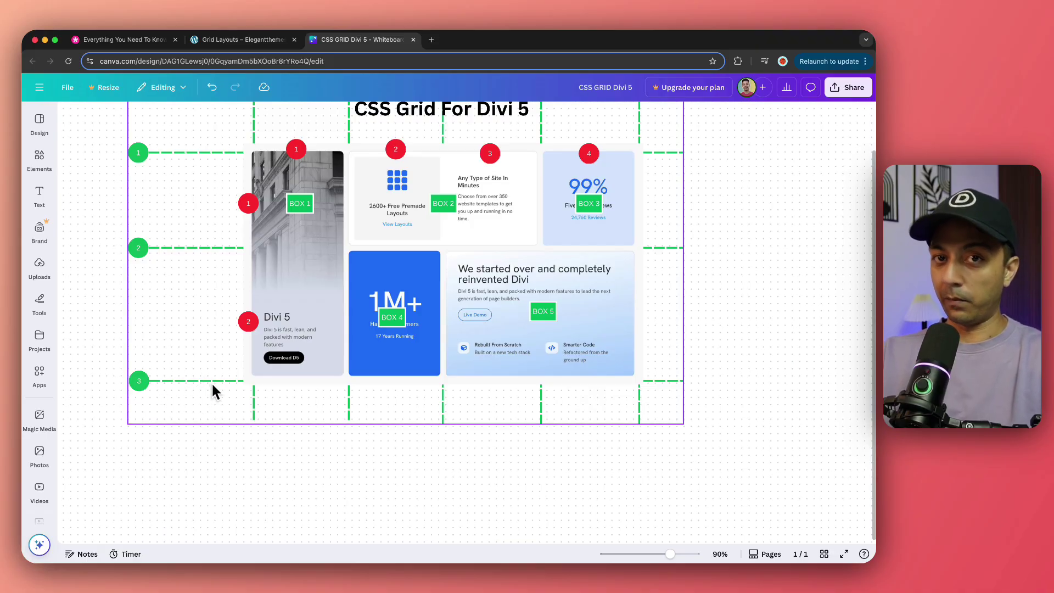
{"action": "scroll", "coordinate": [212, 381], "scroll_direction": "up", "scroll_amount": 2}
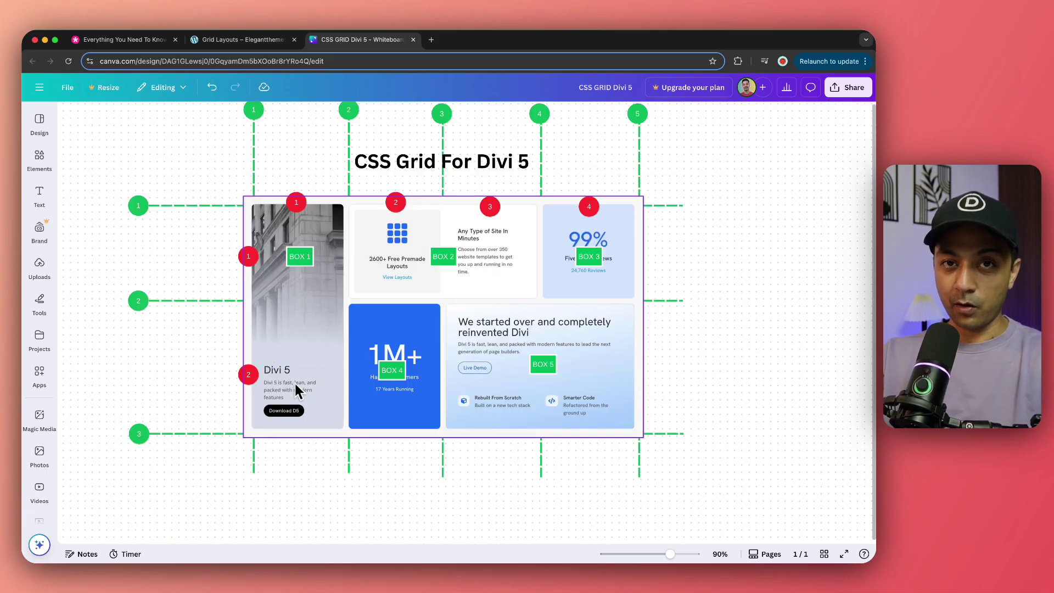
{"action": "scroll", "coordinate": [295, 383], "scroll_direction": "up", "scroll_amount": 2}
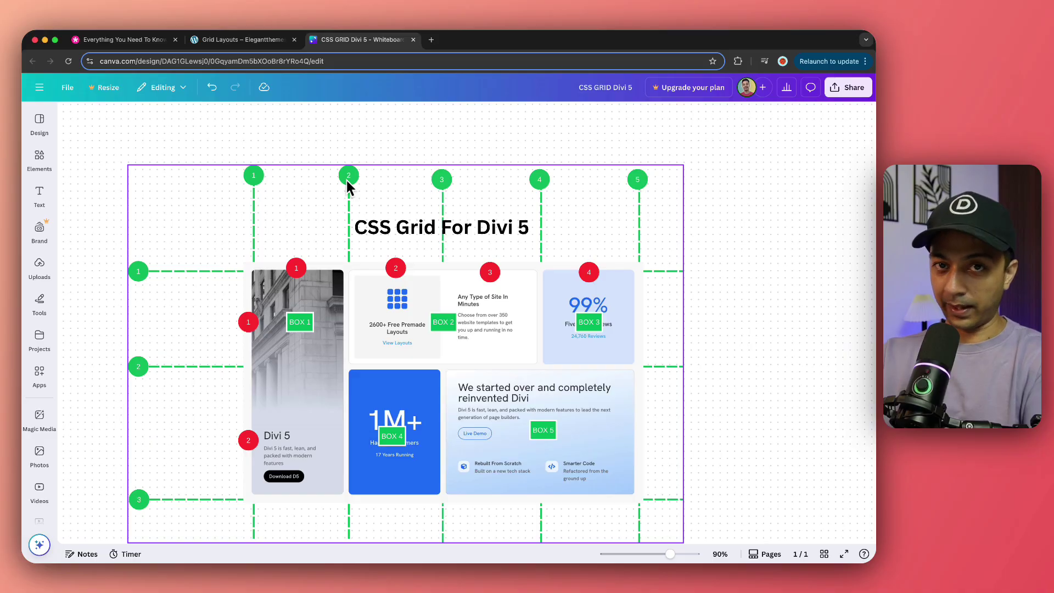
{"action": "scroll", "coordinate": [181, 268], "scroll_direction": "down", "scroll_amount": 1}
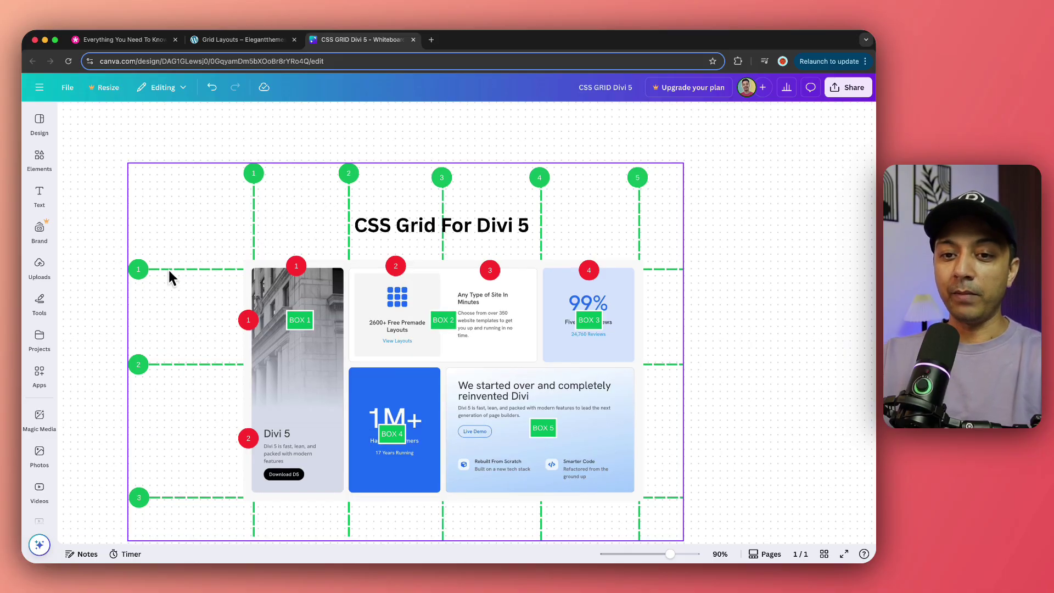
{"action": "scroll", "coordinate": [143, 275], "scroll_direction": "down", "scroll_amount": 1}
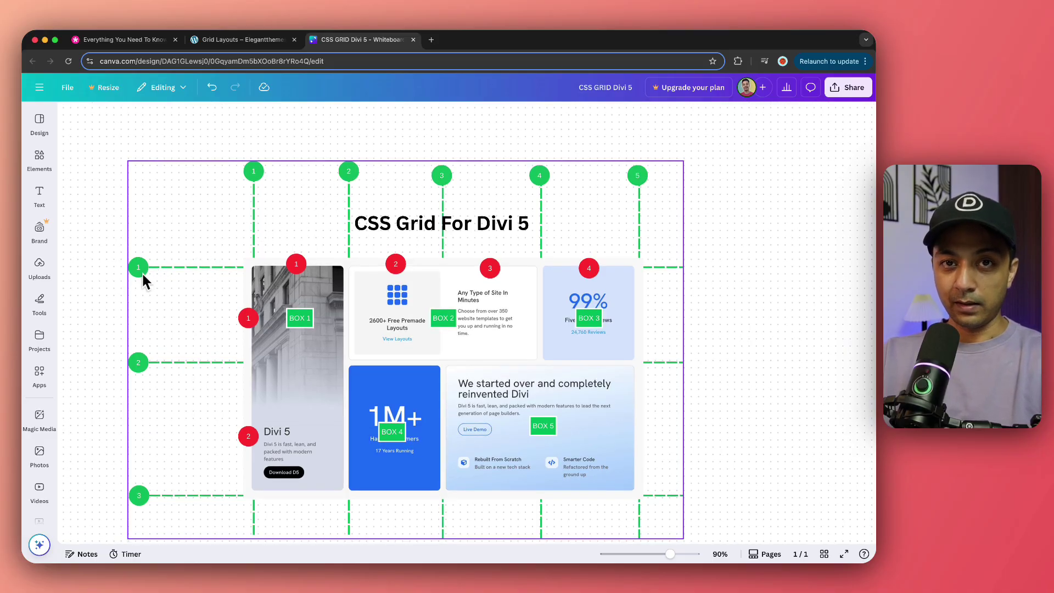
{"action": "scroll", "coordinate": [143, 274], "scroll_direction": "down", "scroll_amount": 5}
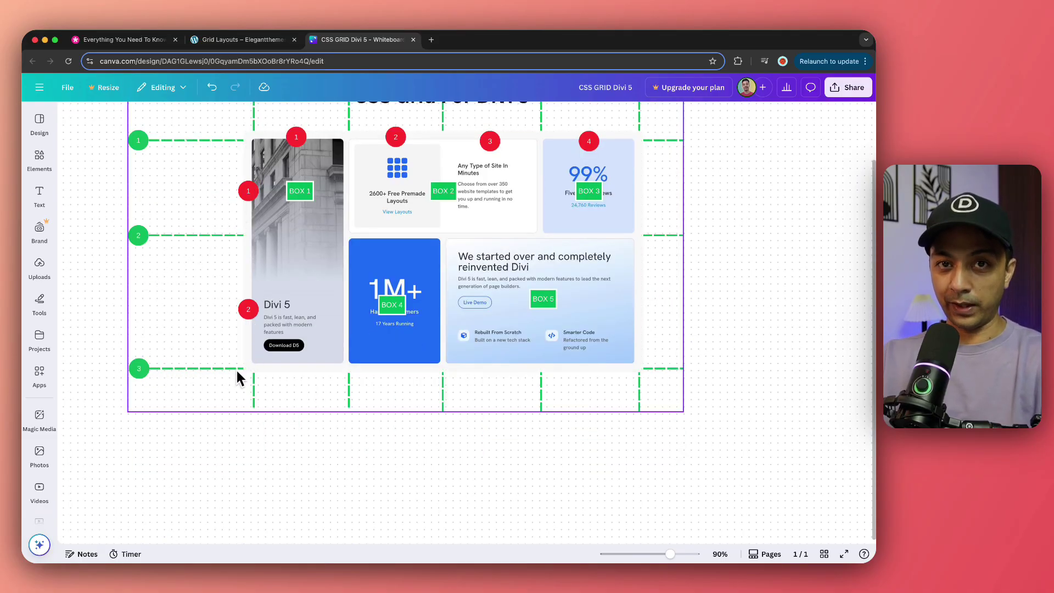
{"action": "scroll", "coordinate": [327, 255], "scroll_direction": "up", "scroll_amount": 2}
{"action": "scroll", "coordinate": [327, 254], "scroll_direction": "right", "scroll_amount": 3}
{"action": "scroll", "coordinate": [414, 323], "scroll_direction": "up", "scroll_amount": 2}
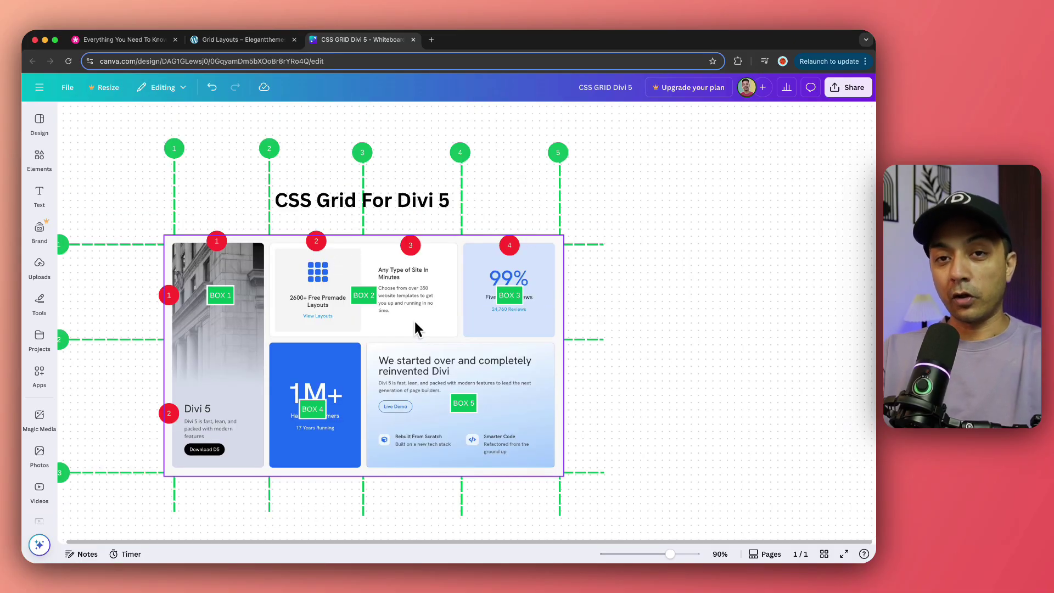
{"action": "left_click", "coordinate": [365, 299]}
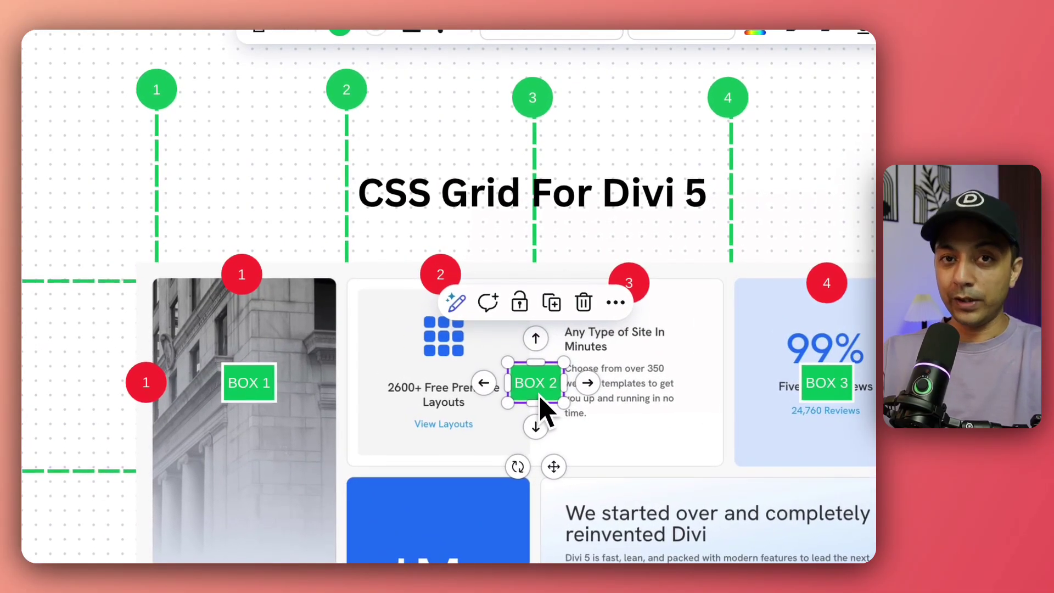
{"action": "left_click", "coordinate": [434, 343]}
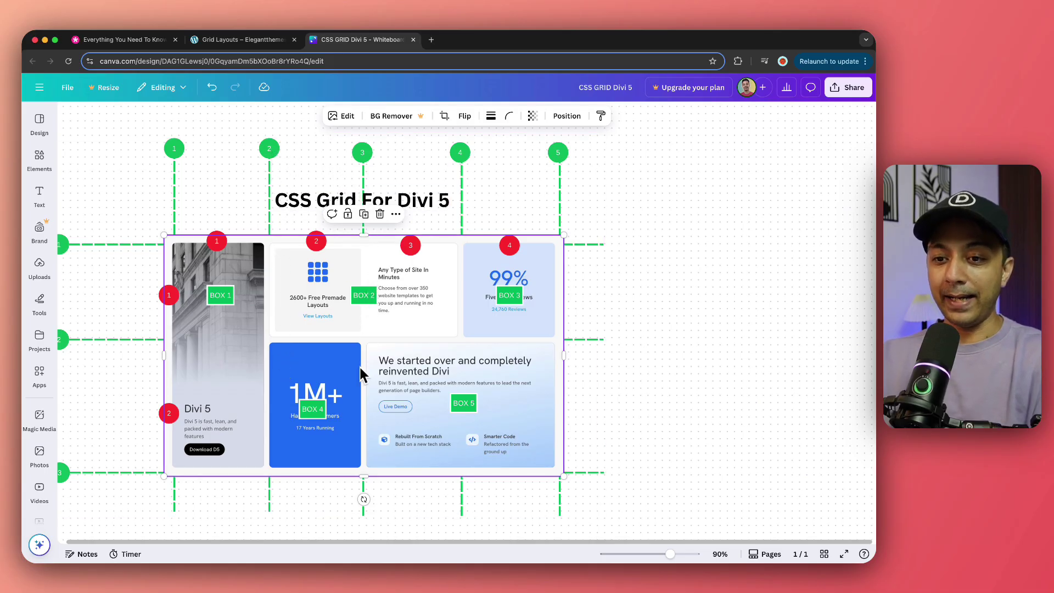
{"action": "scroll", "coordinate": [361, 363], "scroll_direction": "left", "scroll_amount": 3}
{"action": "scroll", "coordinate": [361, 363], "scroll_direction": "down", "scroll_amount": 1}
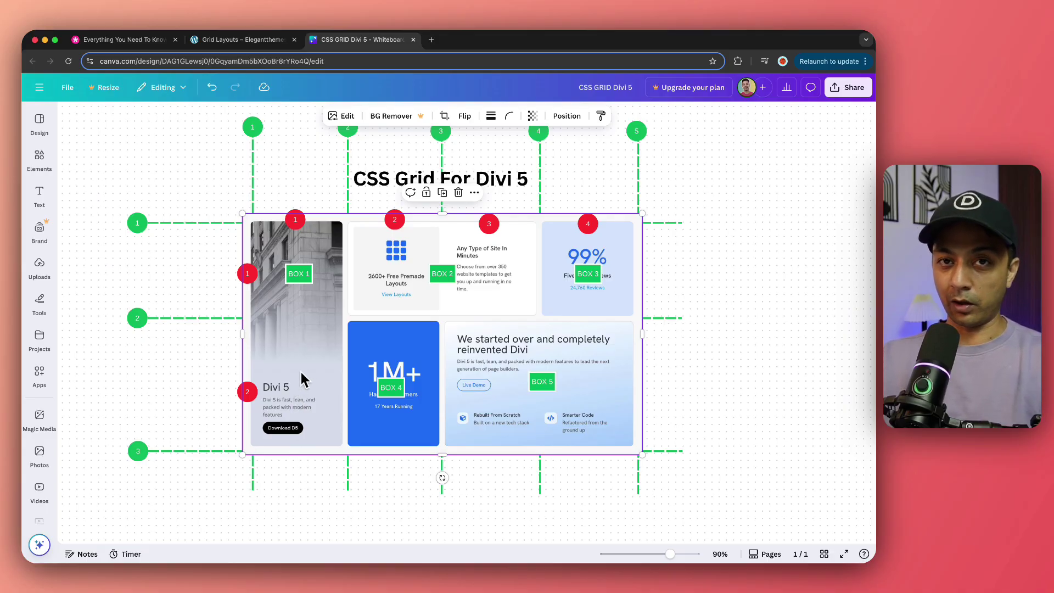
Switch back to the Grid Layouts page and add a Heading module reading "1" to the new row's first column
{"action": "key", "text": "ctrl+shift+Tab"}
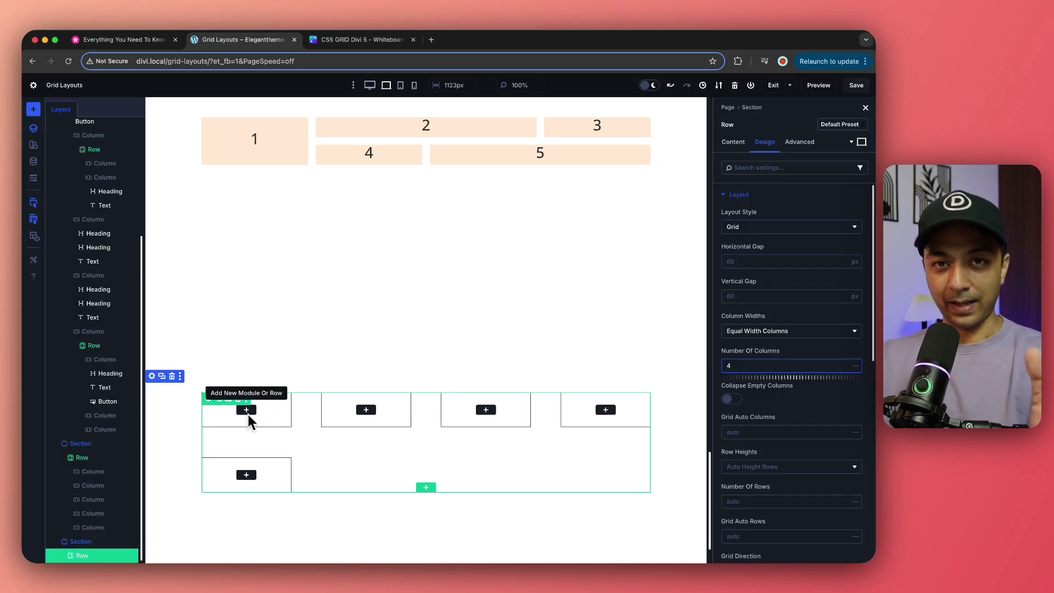
{"action": "left_click", "coordinate": [366, 409]}
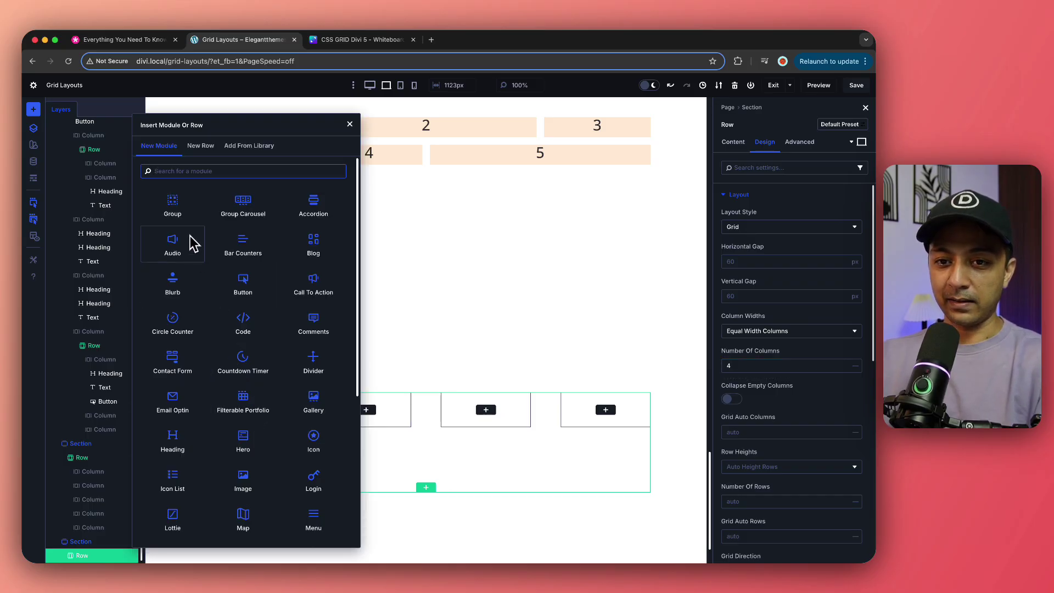
{"action": "type", "text": "head"}
{"action": "left_click", "coordinate": [187, 206]}
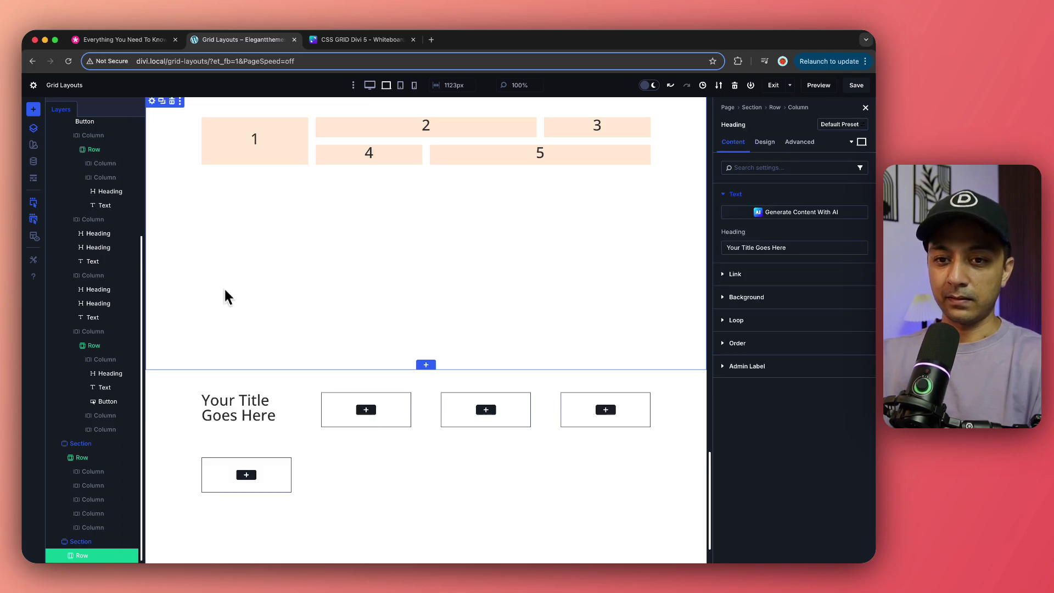
{"action": "left_click", "coordinate": [223, 419]}
{"action": "key", "text": "ctrl+a"}
{"action": "key", "text": "BackSpace"}
{"action": "type", "text": "1"}
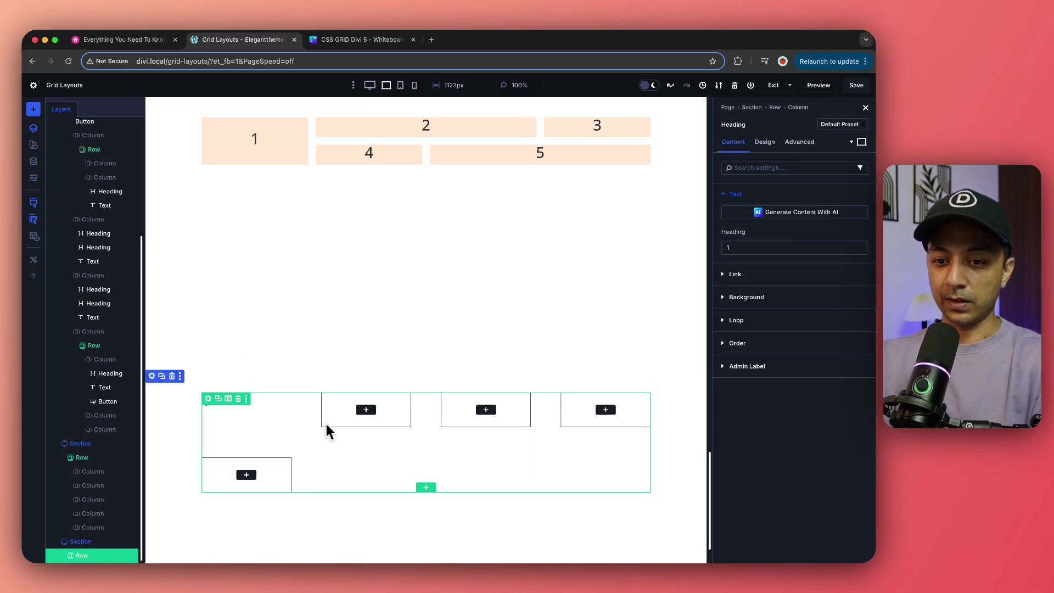
{"action": "left_click", "coordinate": [310, 423]}
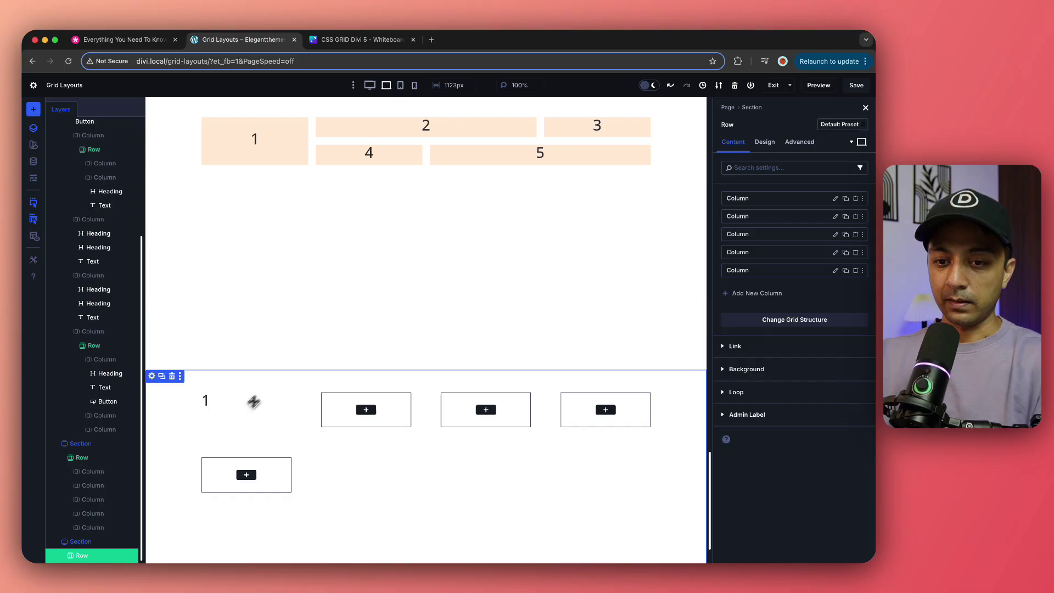
{"action": "left_click", "coordinate": [312, 385]}
Add a Heading module reading "2" to the new row's second column
{"action": "left_click", "coordinate": [365, 409]}
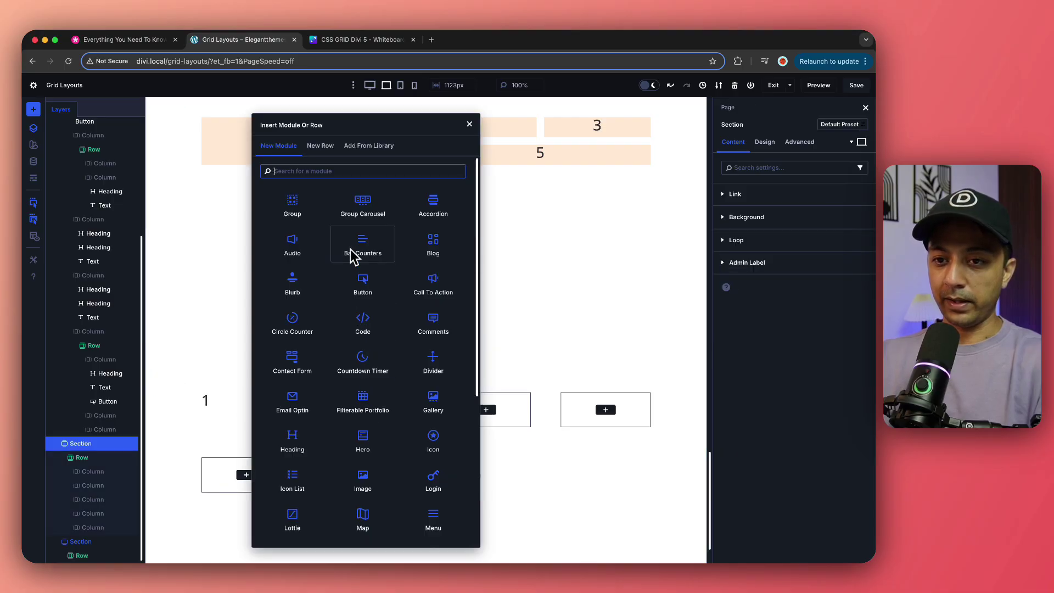
{"action": "type", "text": "he"}
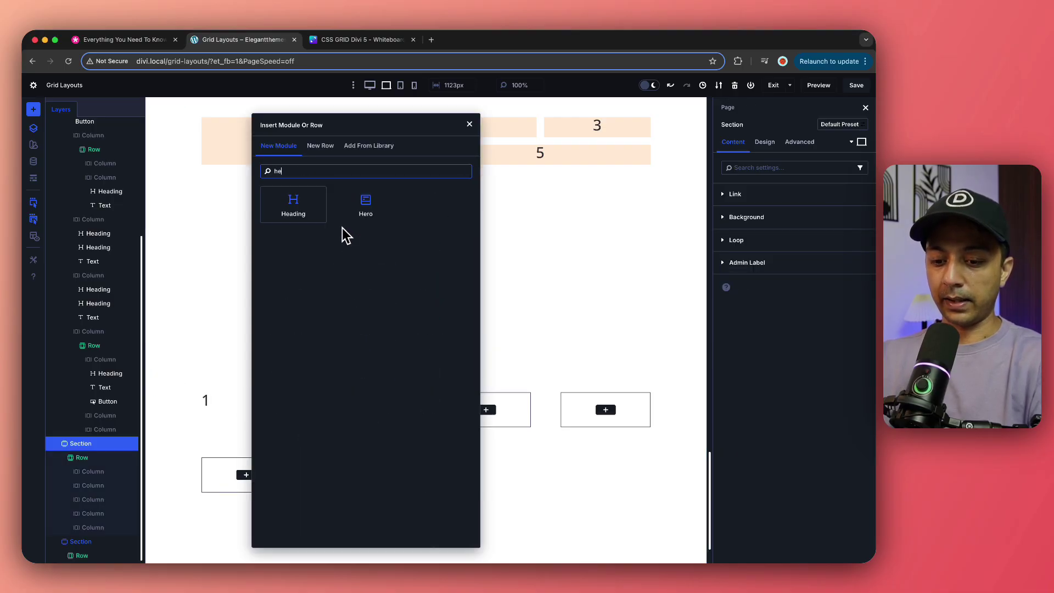
{"action": "left_click", "coordinate": [290, 219]}
{"action": "double_click", "coordinate": [349, 403]}
{"action": "key", "text": "ctrl+a"}
{"action": "type", "text": "2"}
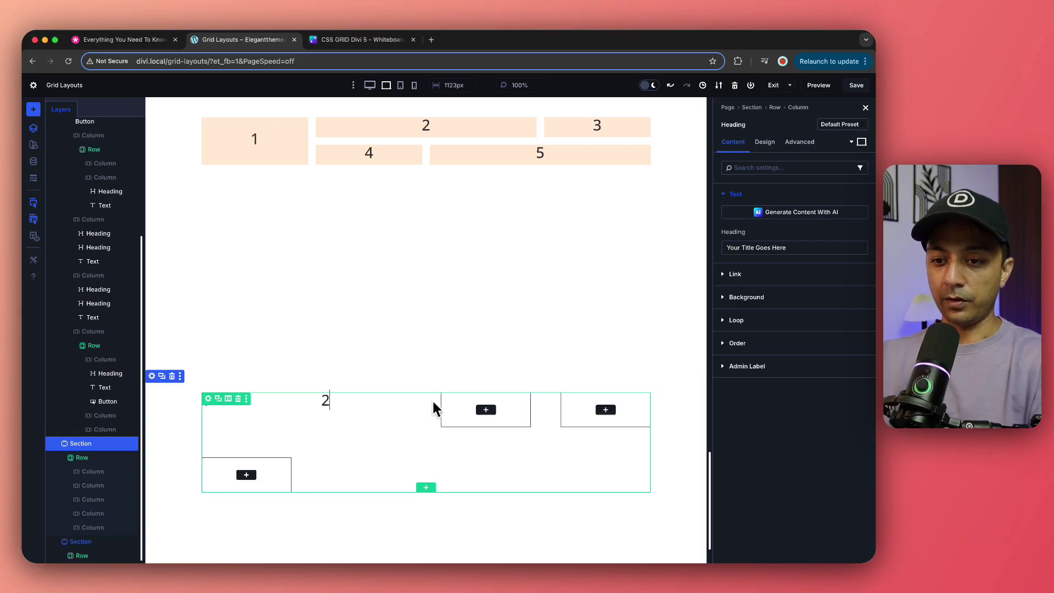
Add Heading modules reading "3" and "4" to the new row's third and fourth columns
{"action": "left_click", "coordinate": [485, 409]}
{"action": "type", "text": "head"}
{"action": "left_click", "coordinate": [414, 218]}
{"action": "type", "text": "3"}
{"action": "left_click", "coordinate": [606, 409]}
{"action": "type", "text": "head"}
{"action": "left_click", "coordinate": [535, 204]}
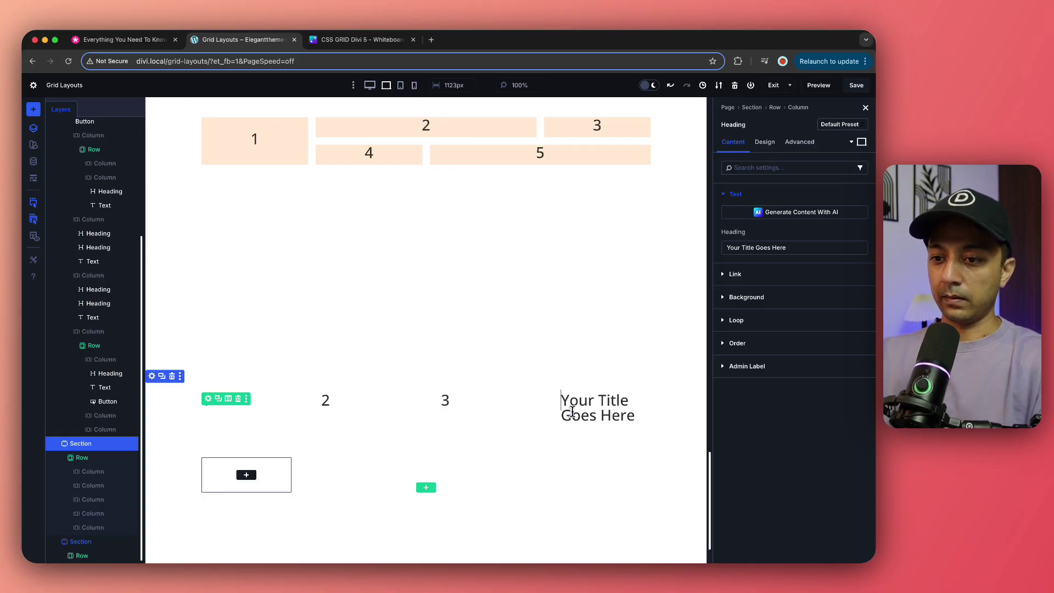
{"action": "type", "text": "4"}
Add a Heading module reading "5" to the remaining empty column on the grid's second line
{"action": "left_click", "coordinate": [246, 475]}
{"action": "left_click", "coordinate": [172, 207]}
{"action": "type", "text": "5"}
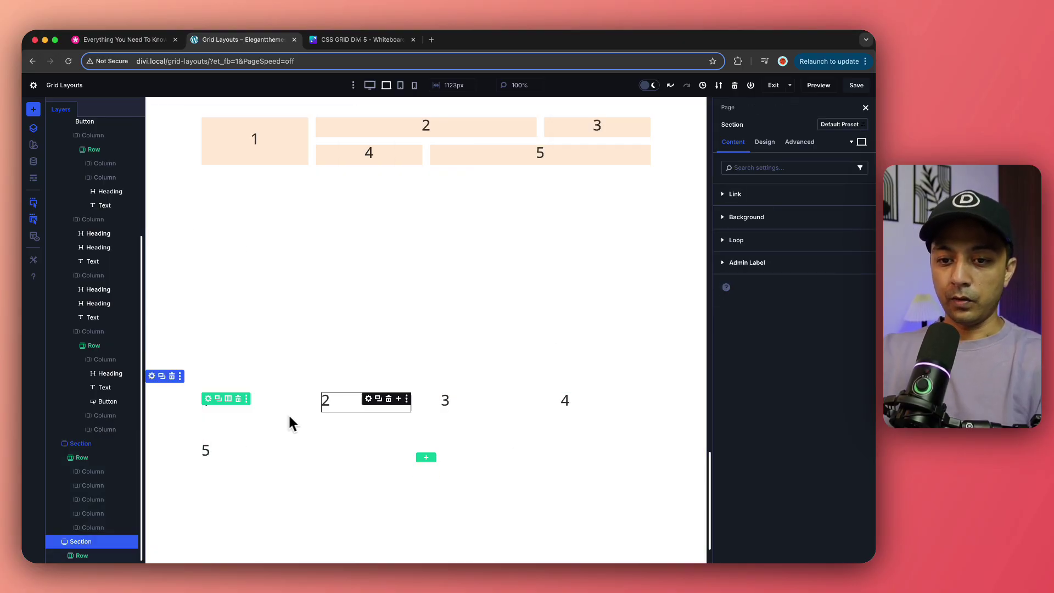
Give the new row's numbered columns a light peach background colour
{"action": "left_click", "coordinate": [222, 410]}
{"action": "left_click", "coordinate": [90, 486]}
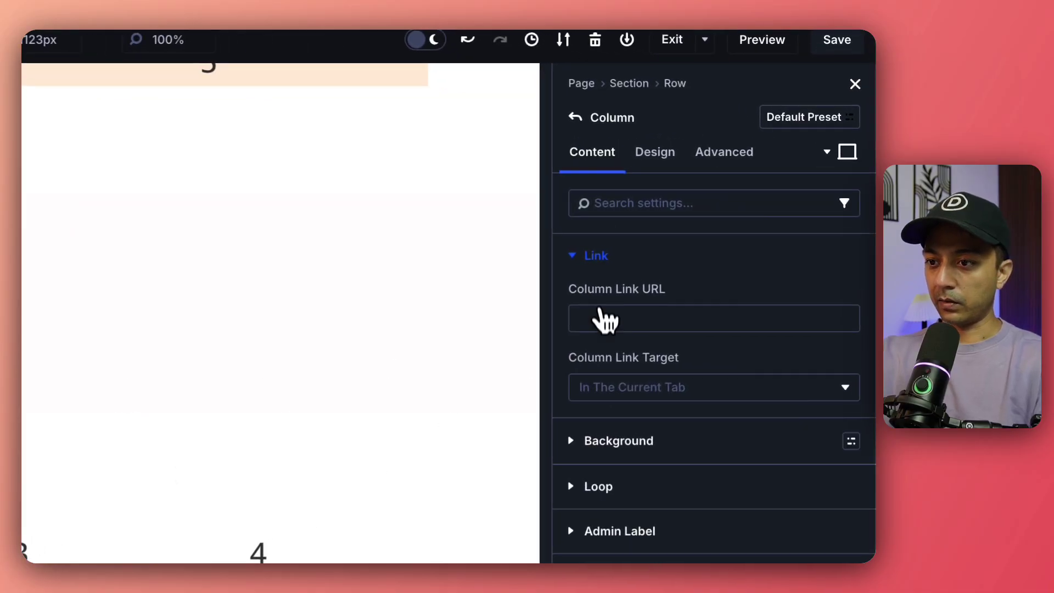
{"action": "left_click", "coordinate": [723, 343]}
{"action": "left_click", "coordinate": [794, 373]}
{"action": "left_click_drag", "start_coordinate": [621, 361], "coordinate": [605, 360]}
{"action": "left_click_drag", "start_coordinate": [615, 447], "coordinate": [628, 445]}
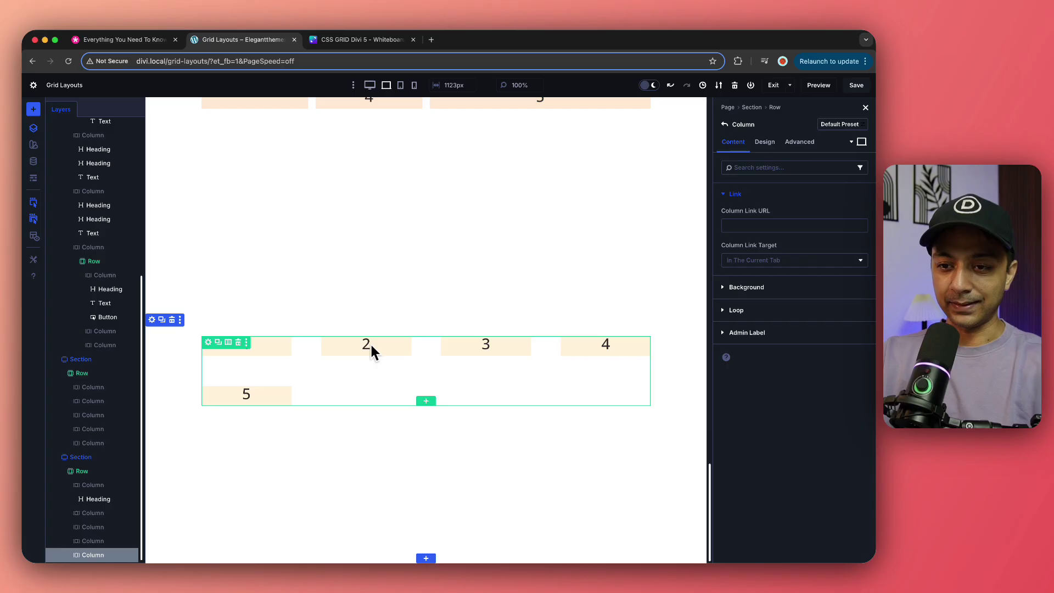
Set the new row's horizontal and vertical grid gaps to 10 px
{"action": "left_click", "coordinate": [210, 343]}
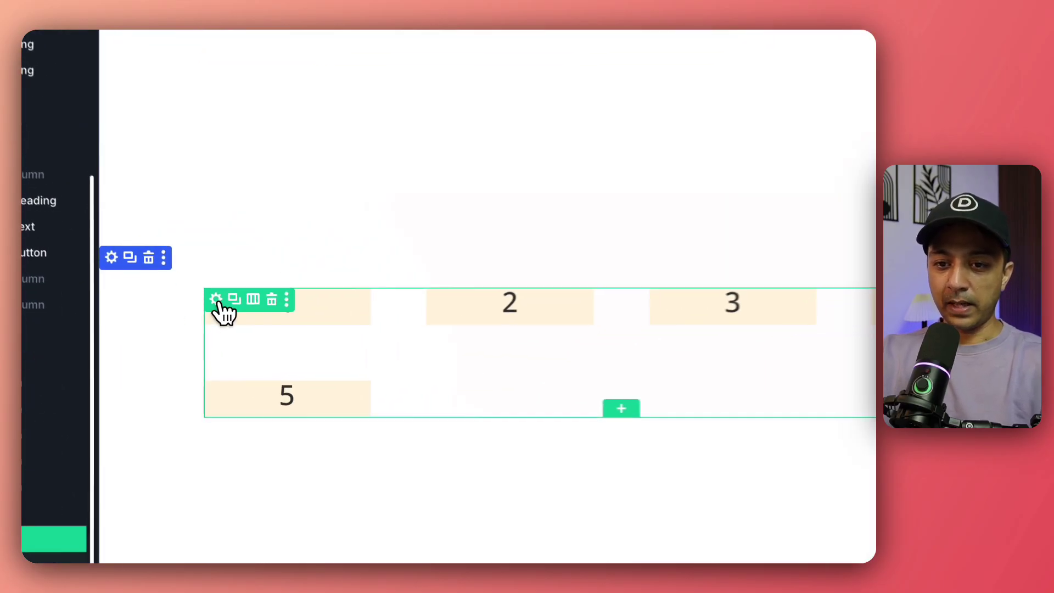
{"action": "left_click", "coordinate": [765, 142]}
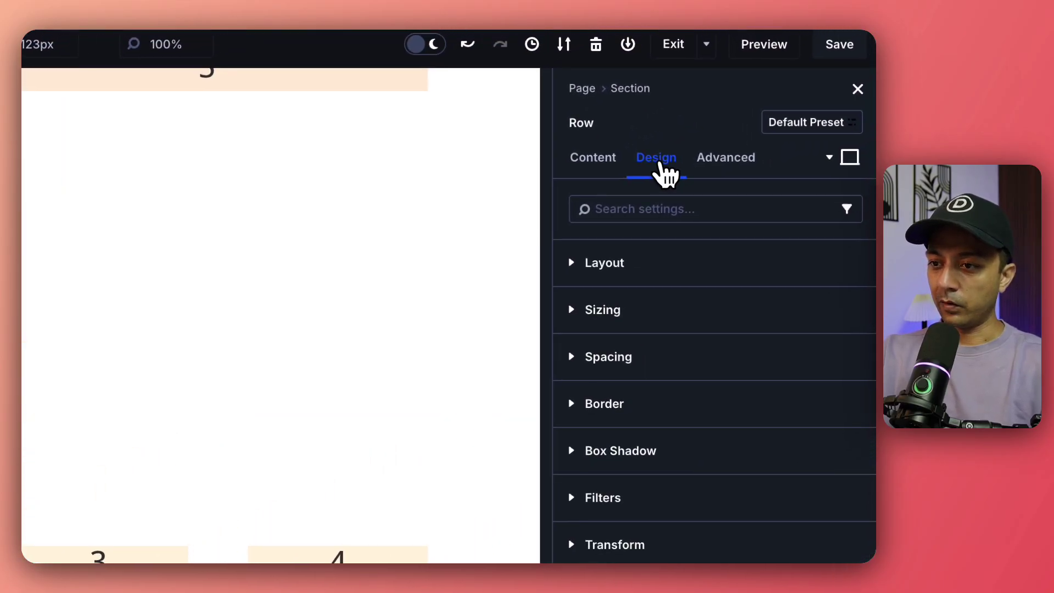
{"action": "left_click", "coordinate": [632, 255]}
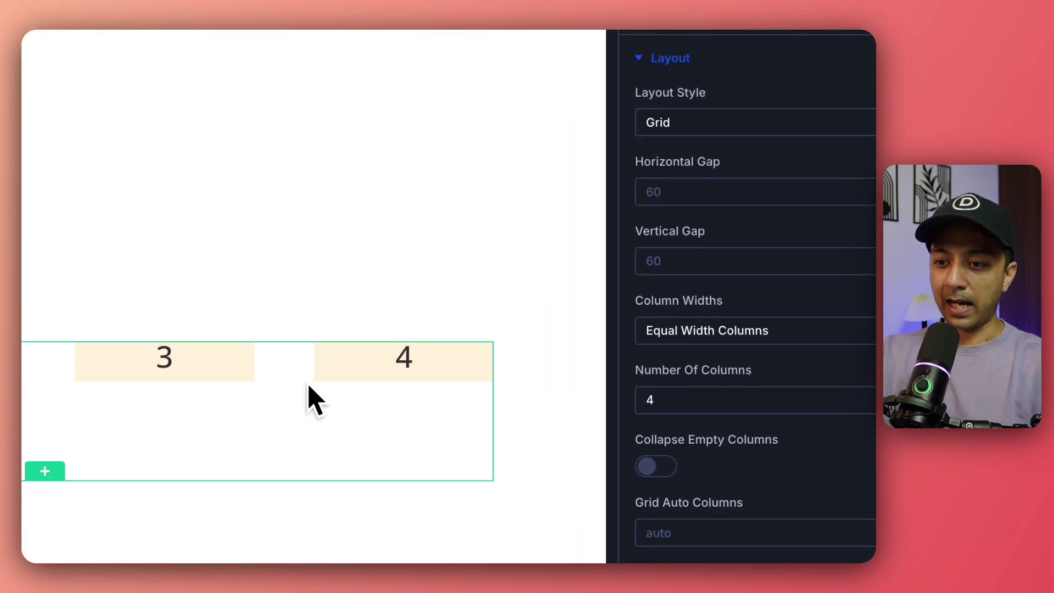
{"action": "left_click", "coordinate": [691, 192]}
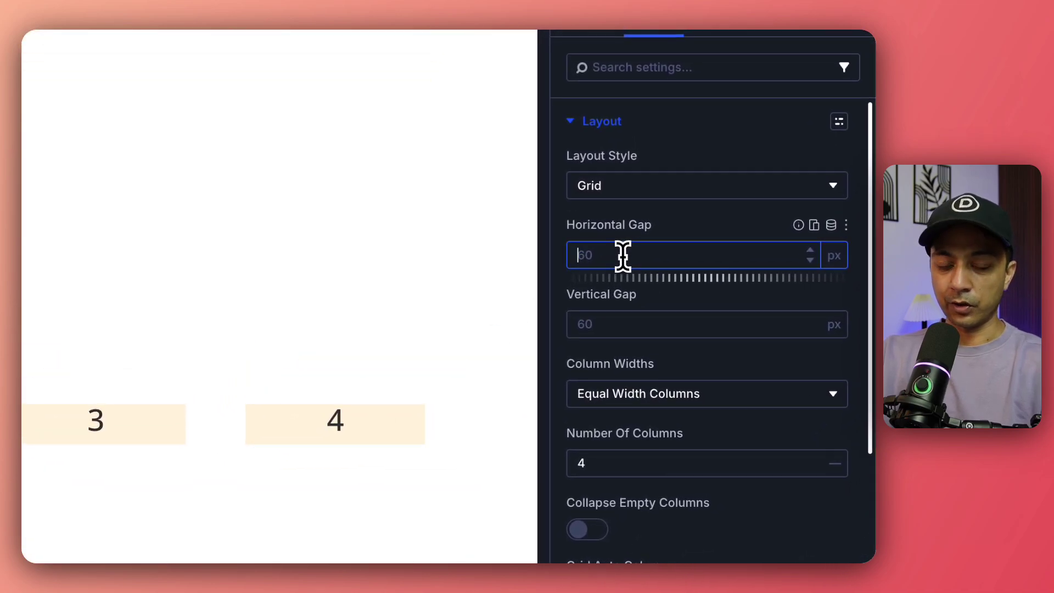
{"action": "type", "text": "10"}
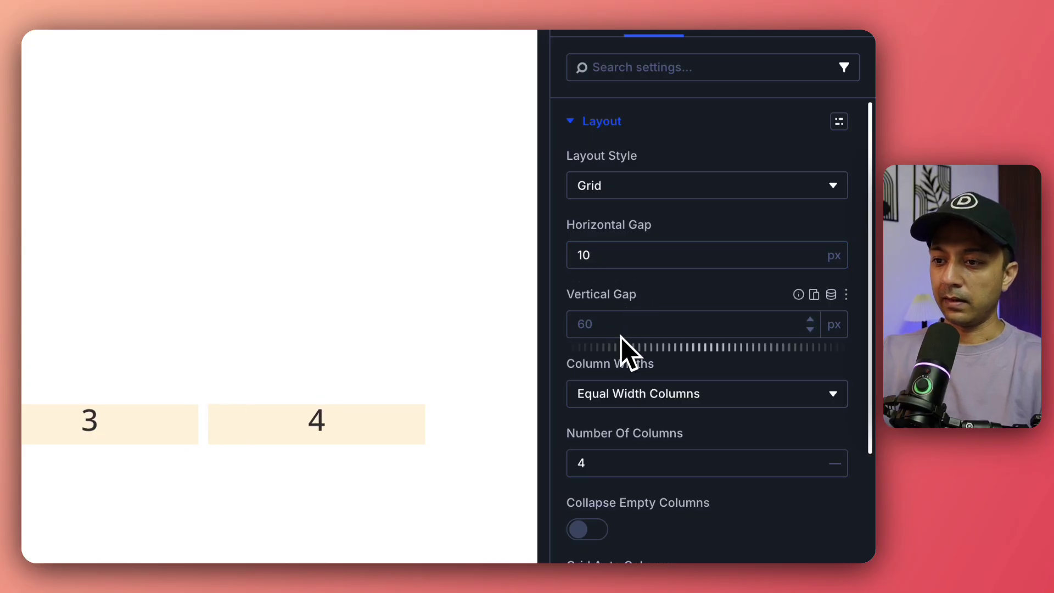
{"action": "left_click", "coordinate": [619, 328]}
{"action": "type", "text": "10"}
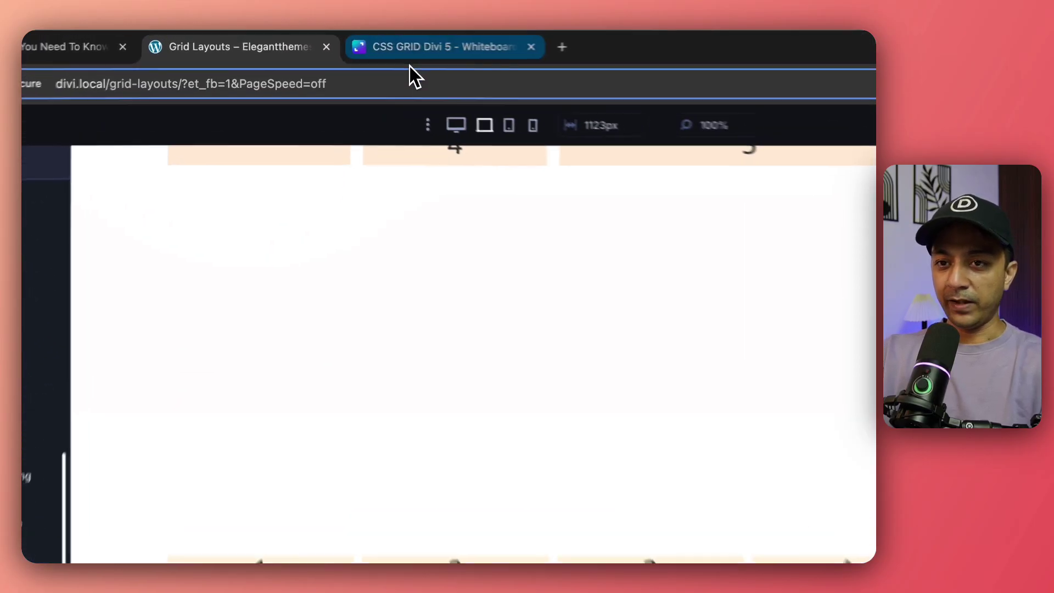
Following box 1 on the Canva whiteboard, set the first column's Column Start to 1, Column End to 2, Row Start to 1 and Row End to 3
{"action": "left_click", "coordinate": [412, 59]}
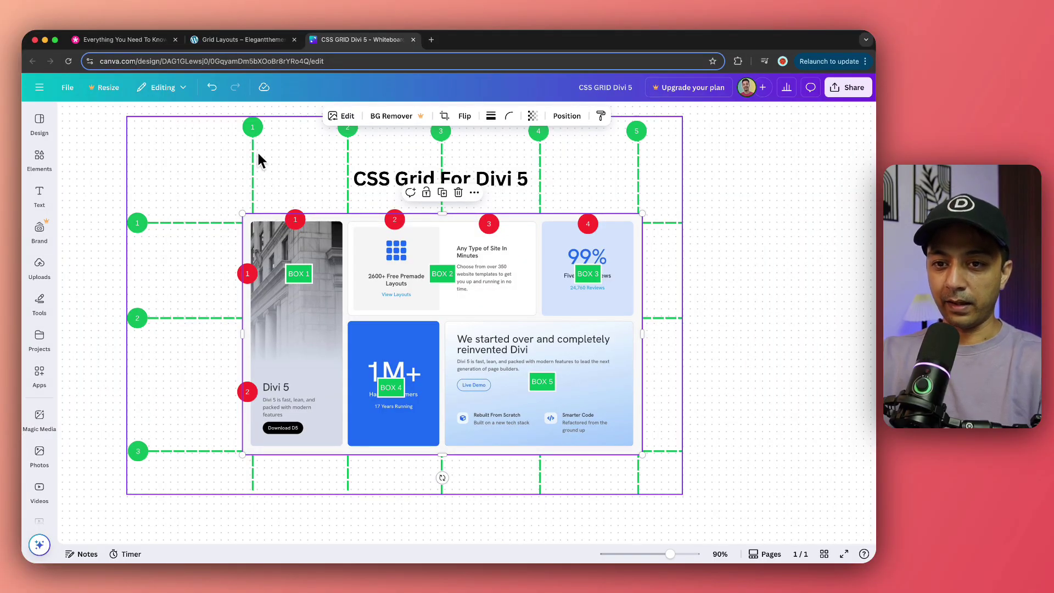
{"action": "scroll", "coordinate": [256, 139], "scroll_direction": "up", "scroll_amount": 1}
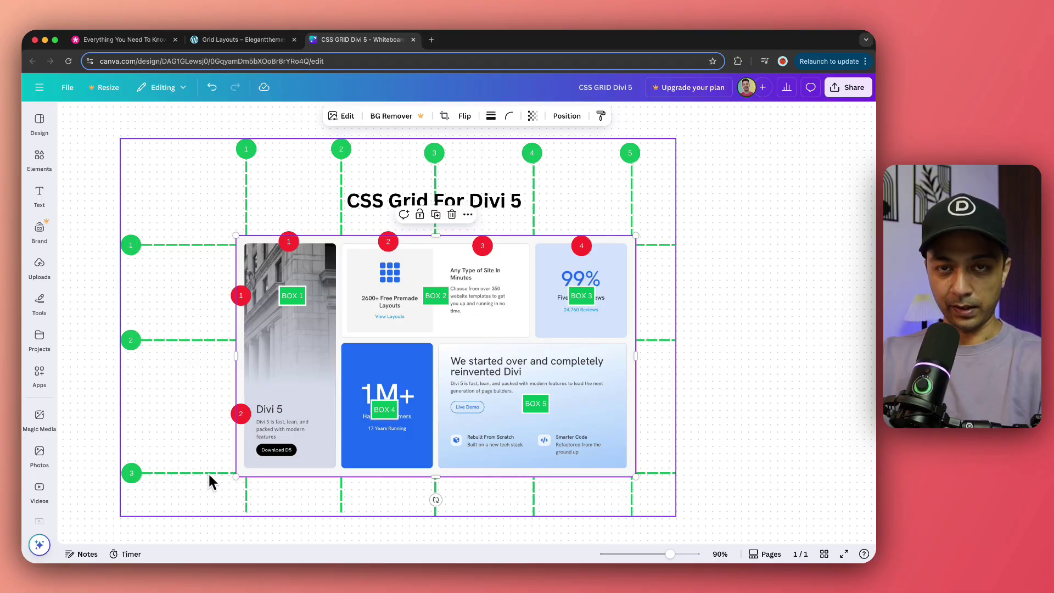
{"action": "left_click", "coordinate": [236, 40]}
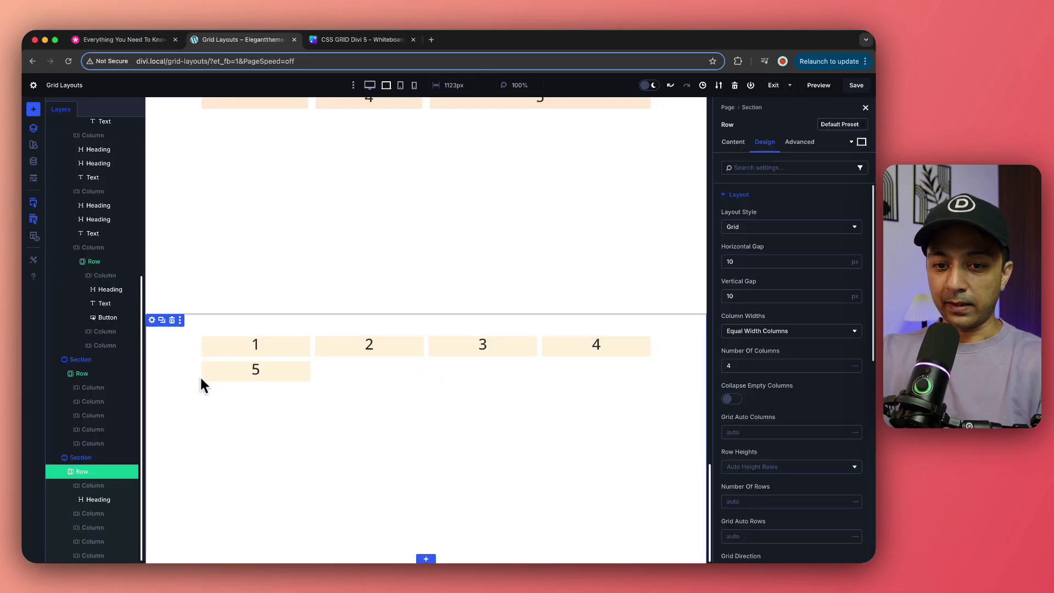
{"action": "left_click", "coordinate": [94, 485]}
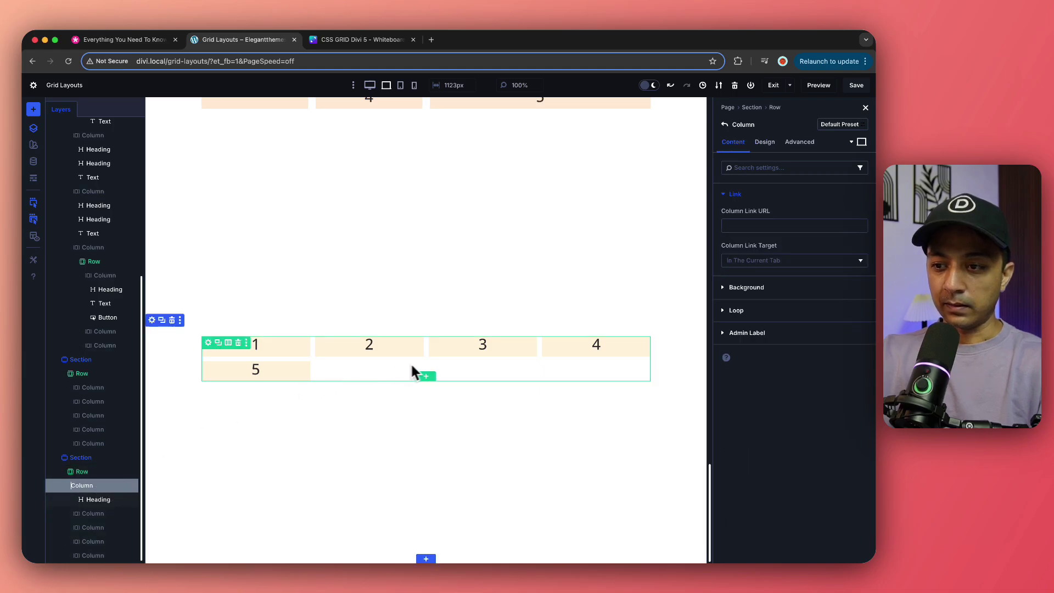
{"action": "left_click", "coordinate": [773, 143]}
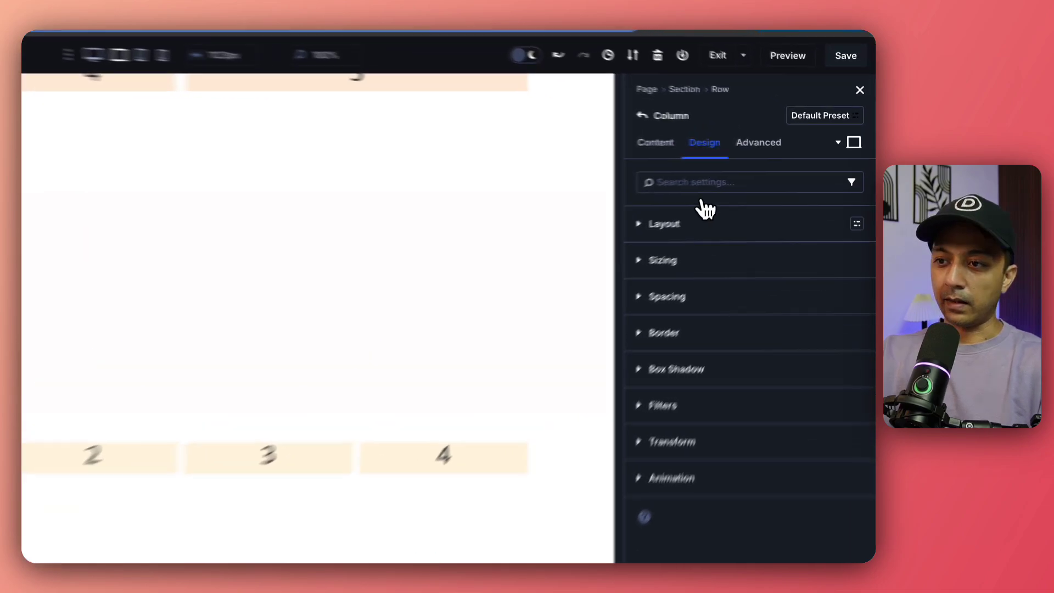
{"action": "left_click", "coordinate": [738, 218]}
{"action": "scroll", "coordinate": [768, 266], "scroll_direction": "down", "scroll_amount": 5}
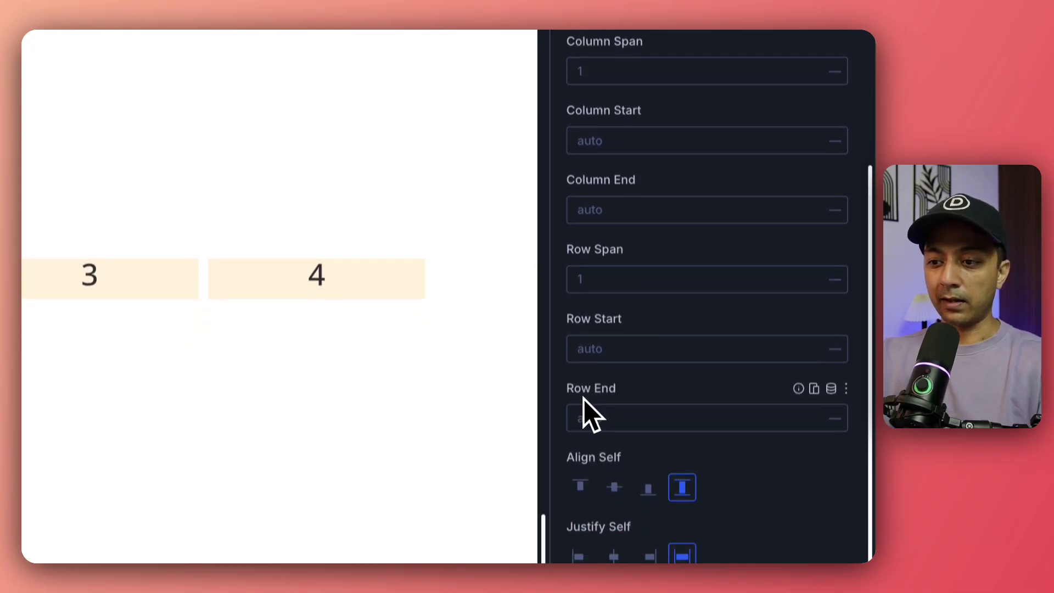
{"action": "left_click", "coordinate": [626, 196]}
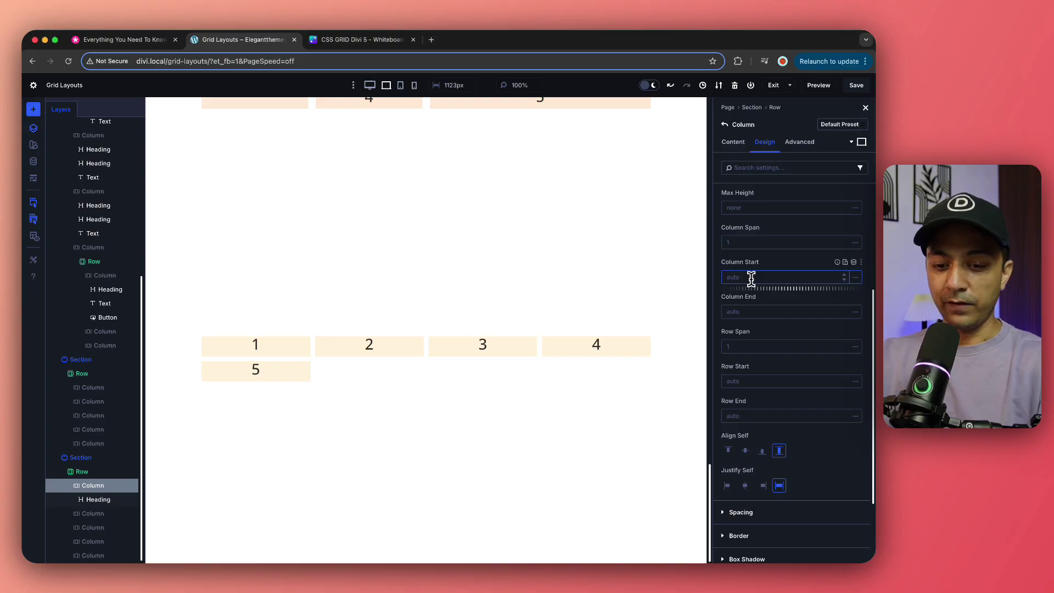
{"action": "left_click", "coordinate": [752, 312]}
{"action": "type", "text": "2"}
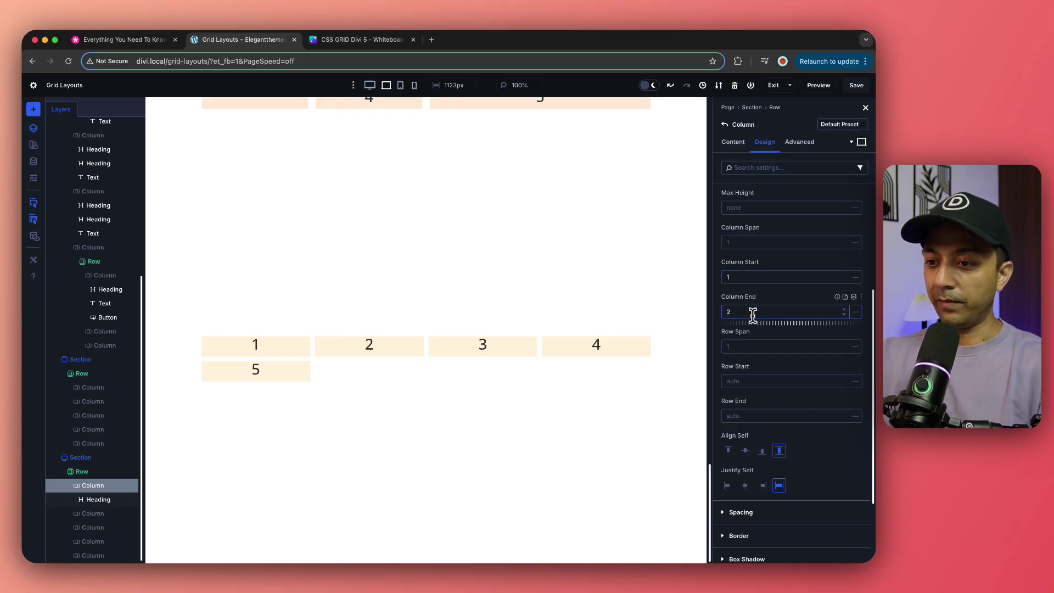
{"action": "left_click", "coordinate": [745, 378]}
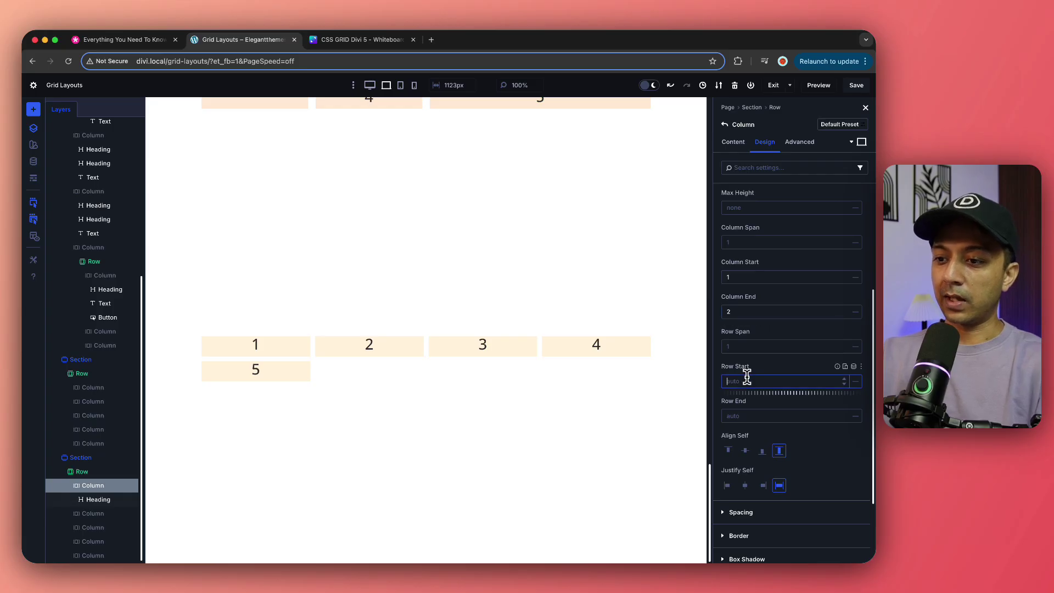
{"action": "left_click", "coordinate": [751, 416]}
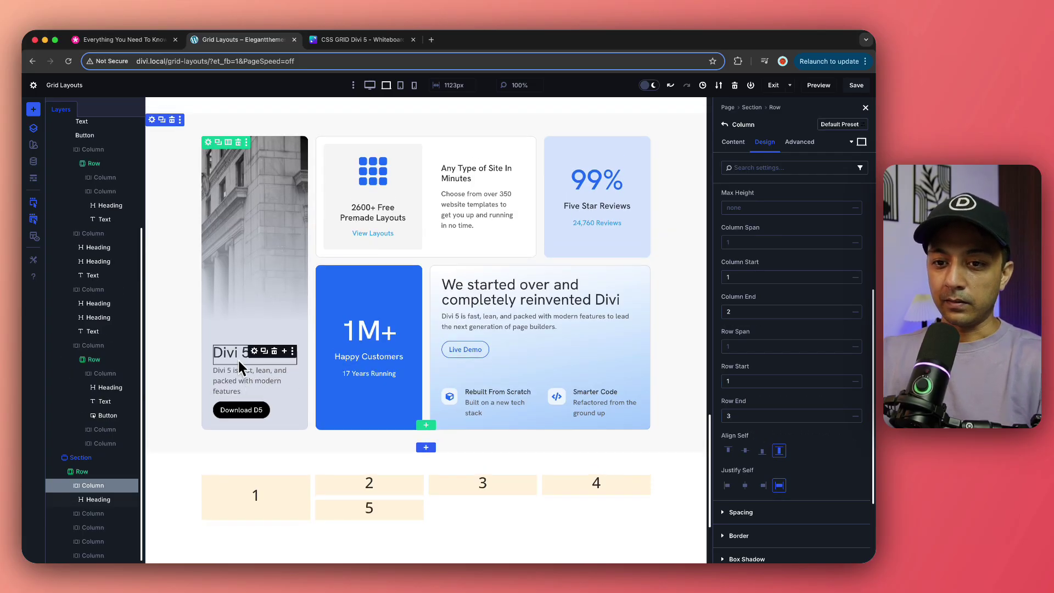
Compare the numbered grid with the finished bento layout above and examine box 2's grid lines on the Canva whiteboard
{"action": "scroll", "coordinate": [252, 395], "scroll_direction": "down", "scroll_amount": 3}
{"action": "scroll", "coordinate": [274, 390], "scroll_direction": "up", "scroll_amount": 3}
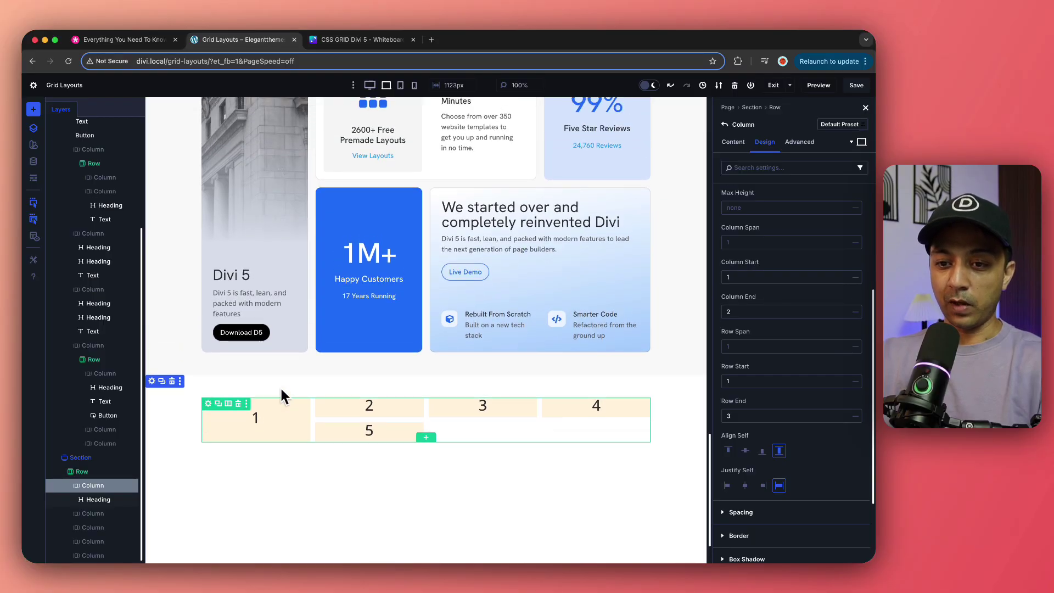
{"action": "scroll", "coordinate": [273, 305], "scroll_direction": "down", "scroll_amount": 3}
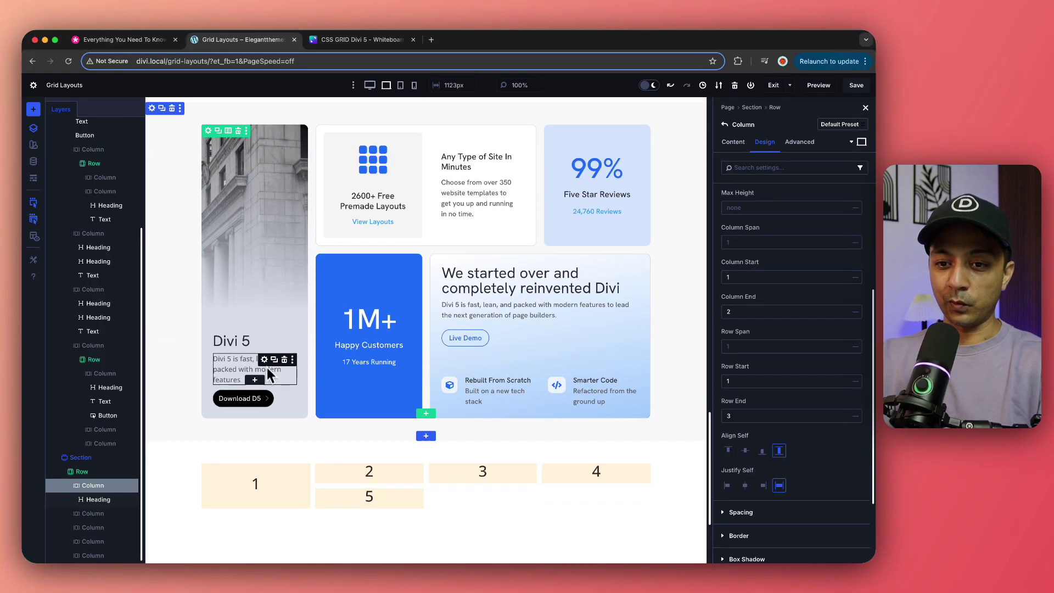
{"action": "scroll", "coordinate": [266, 188], "scroll_direction": "up", "scroll_amount": 3}
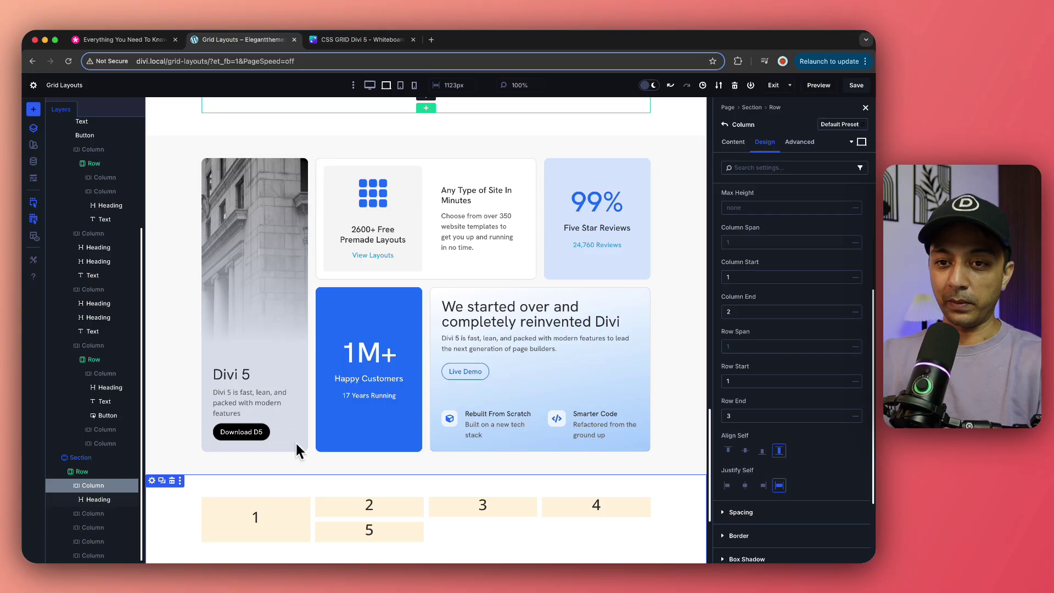
{"action": "scroll", "coordinate": [295, 441], "scroll_direction": "down", "scroll_amount": 3}
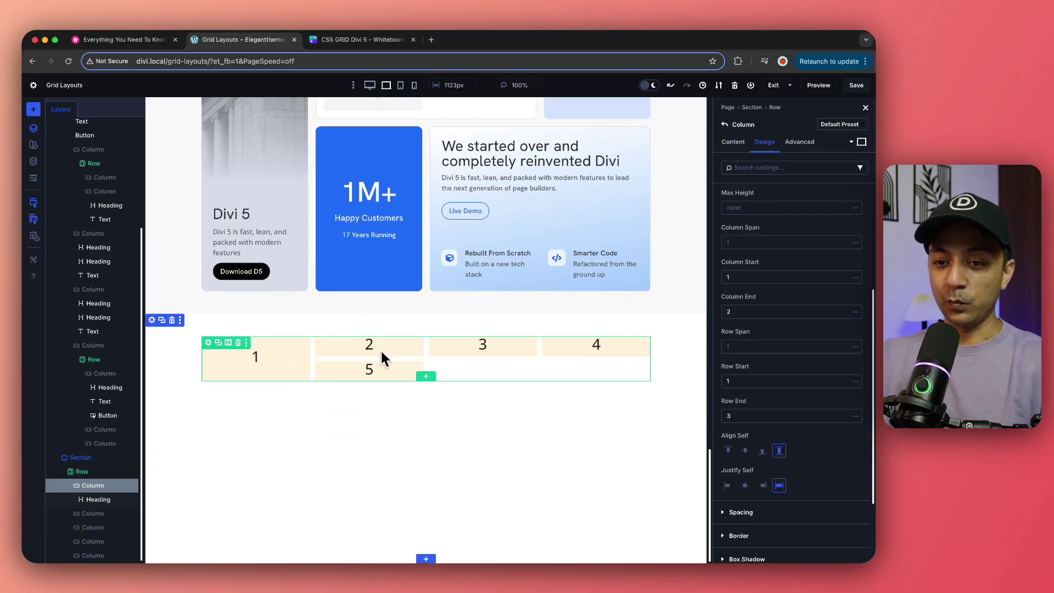
{"action": "key", "text": "ctrl+Tab"}
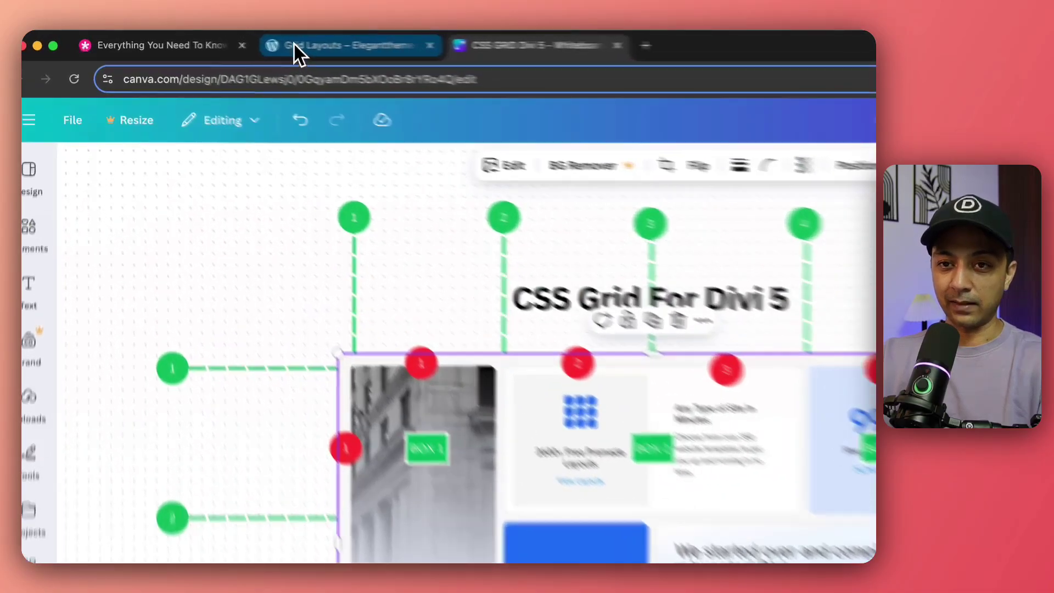
{"action": "left_click", "coordinate": [203, 41]}
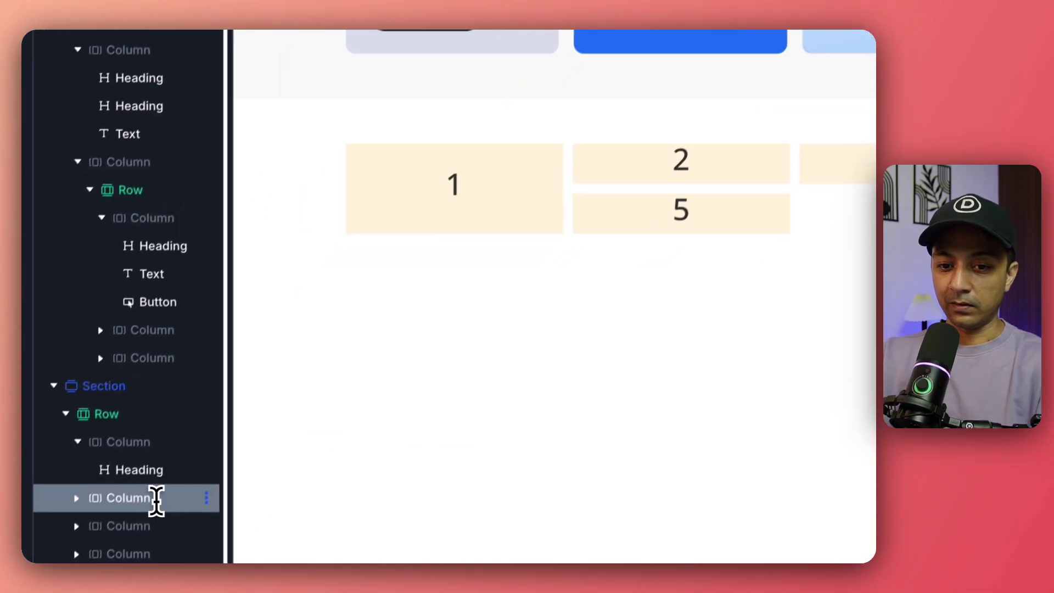
Set the second column's Column Start to 2, Column End to 4, Row Start to 1 and Row End to 2
{"action": "double_click", "coordinate": [156, 499]}
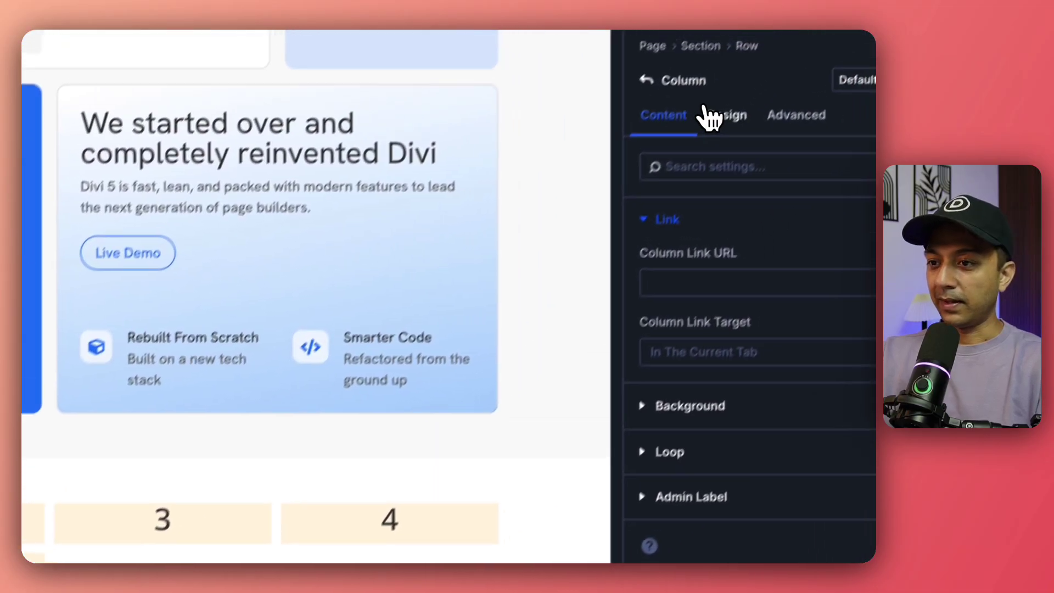
{"action": "left_click", "coordinate": [659, 173]}
{"action": "left_click", "coordinate": [594, 323]}
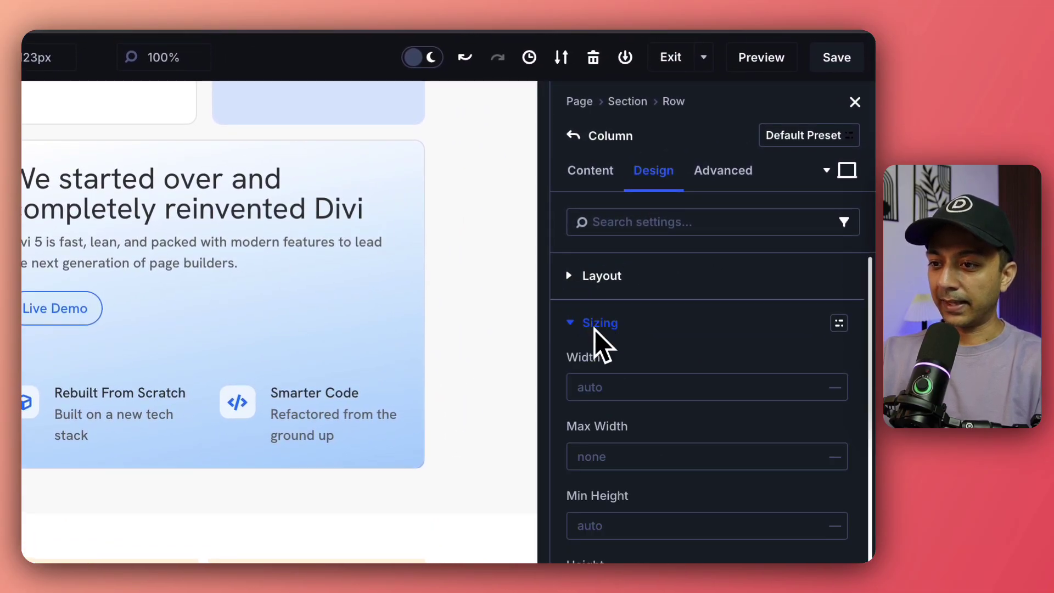
{"action": "scroll", "coordinate": [604, 357], "scroll_direction": "down", "scroll_amount": 5}
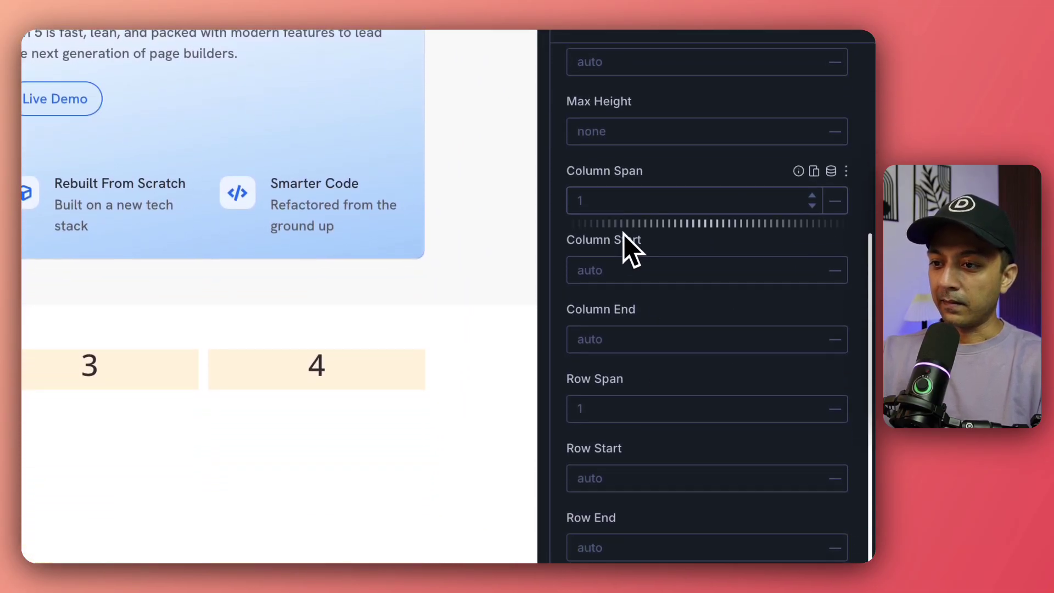
{"action": "scroll", "coordinate": [628, 252], "scroll_direction": "down", "scroll_amount": 1}
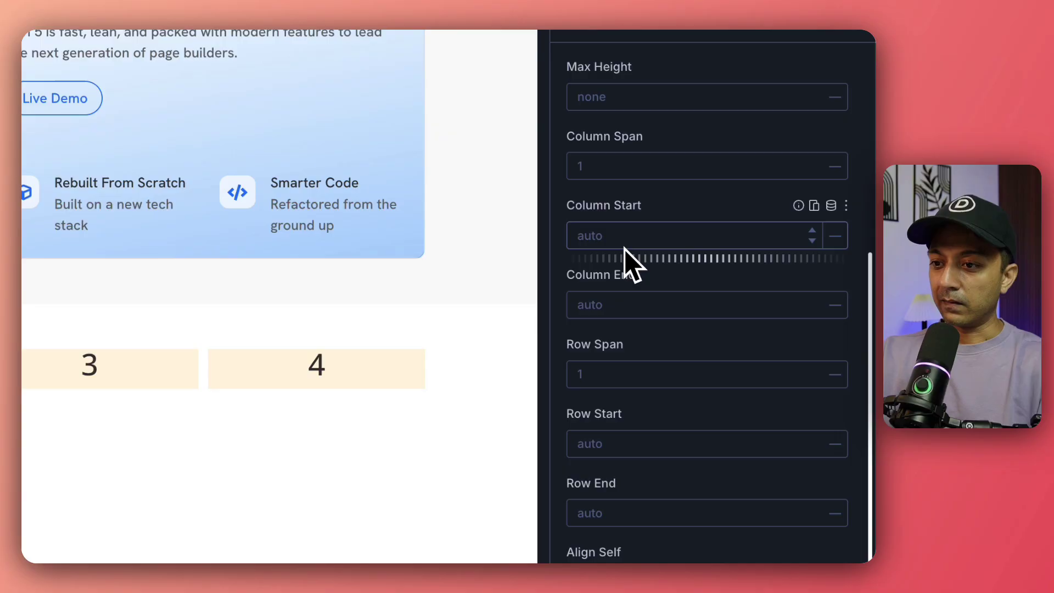
{"action": "left_click", "coordinate": [616, 235]}
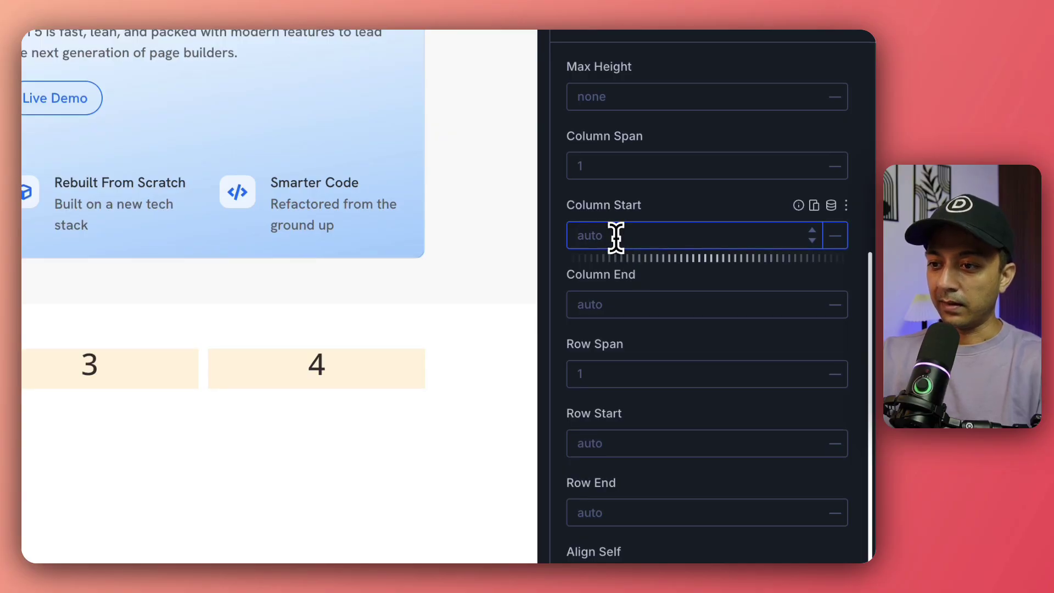
{"action": "type", "text": "2"}
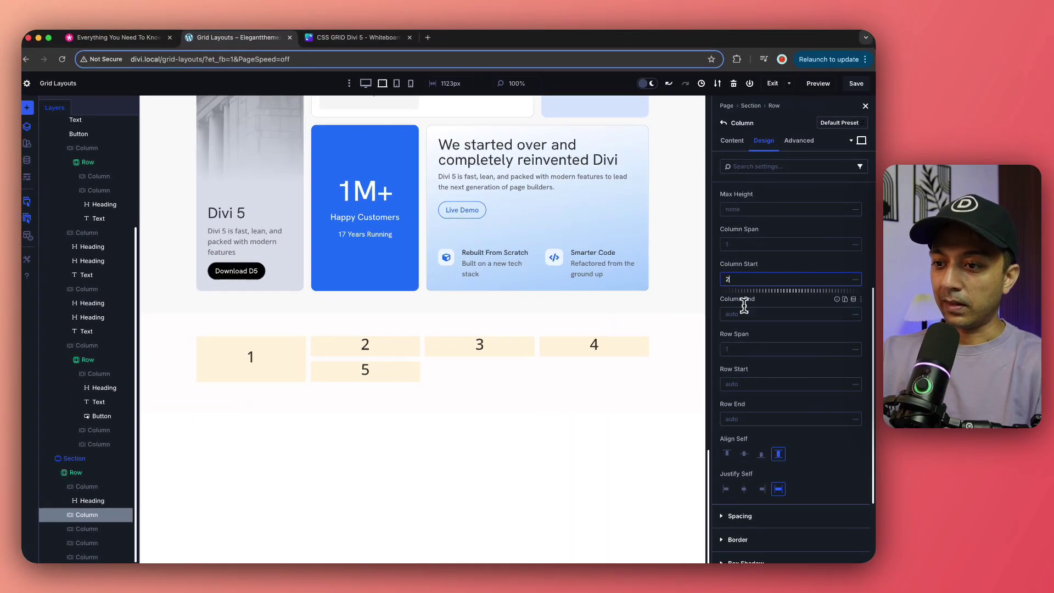
{"action": "left_click", "coordinate": [613, 297]}
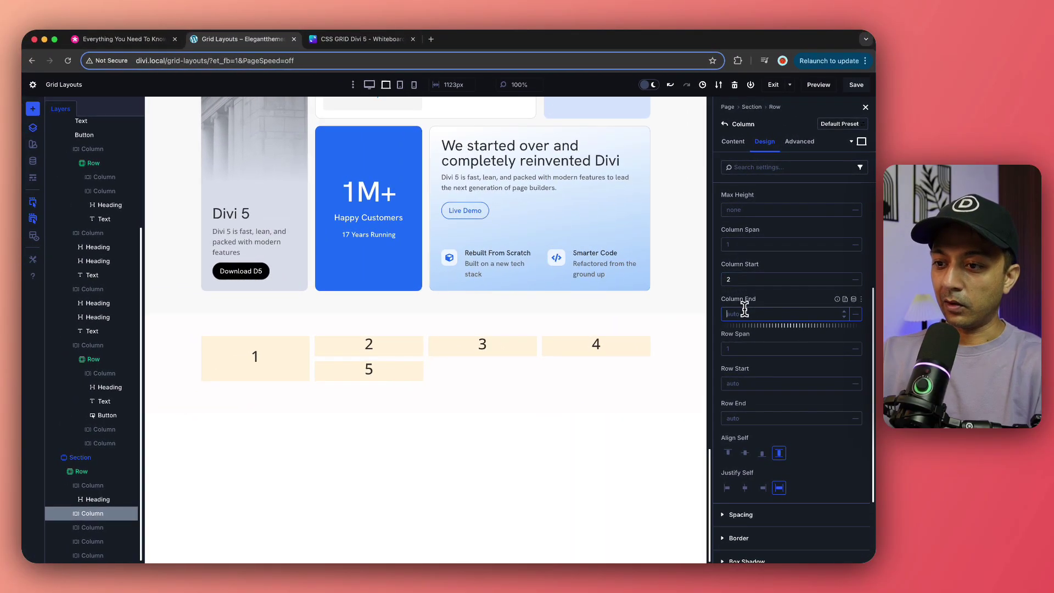
{"action": "scroll", "coordinate": [750, 353], "scroll_direction": "down", "scroll_amount": 2}
{"action": "left_click", "coordinate": [746, 338]}
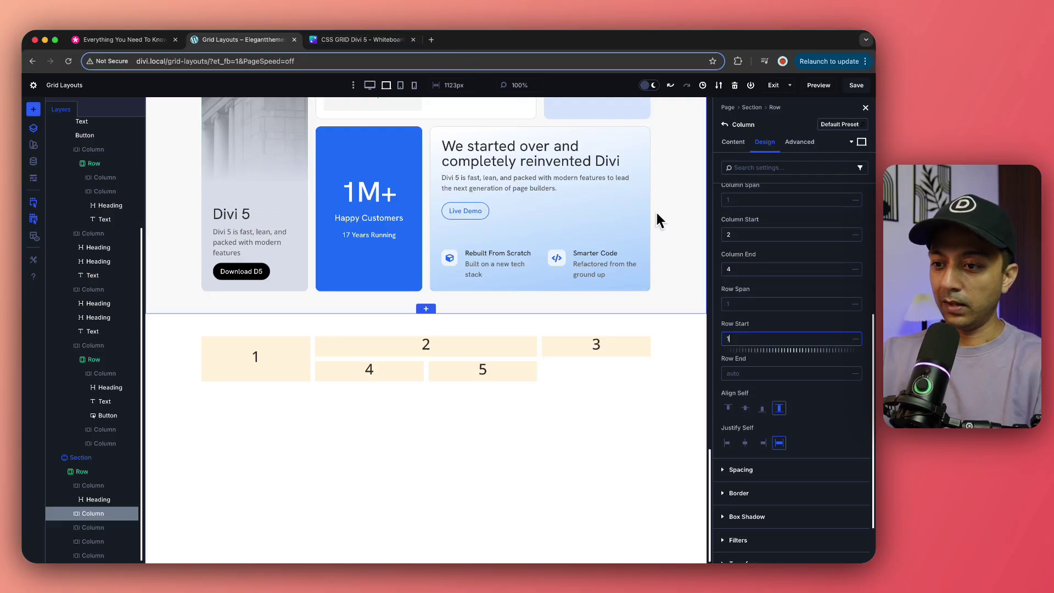
{"action": "left_click", "coordinate": [748, 373]}
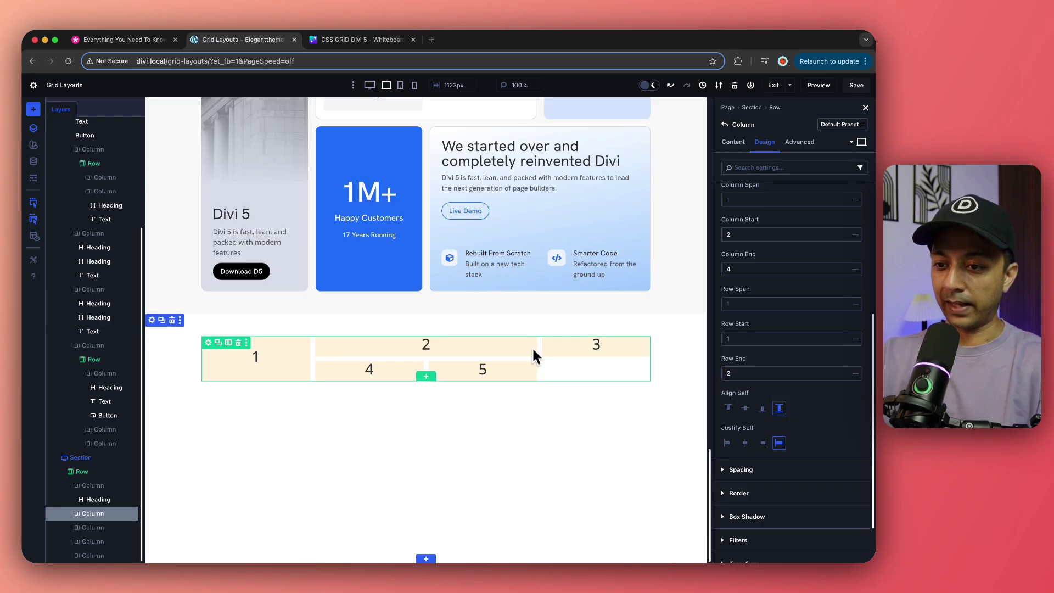
Examine box 3's column and row grid lines on the Canva whiteboard and return to the Divi page
{"action": "key", "text": "ctrl+Tab"}
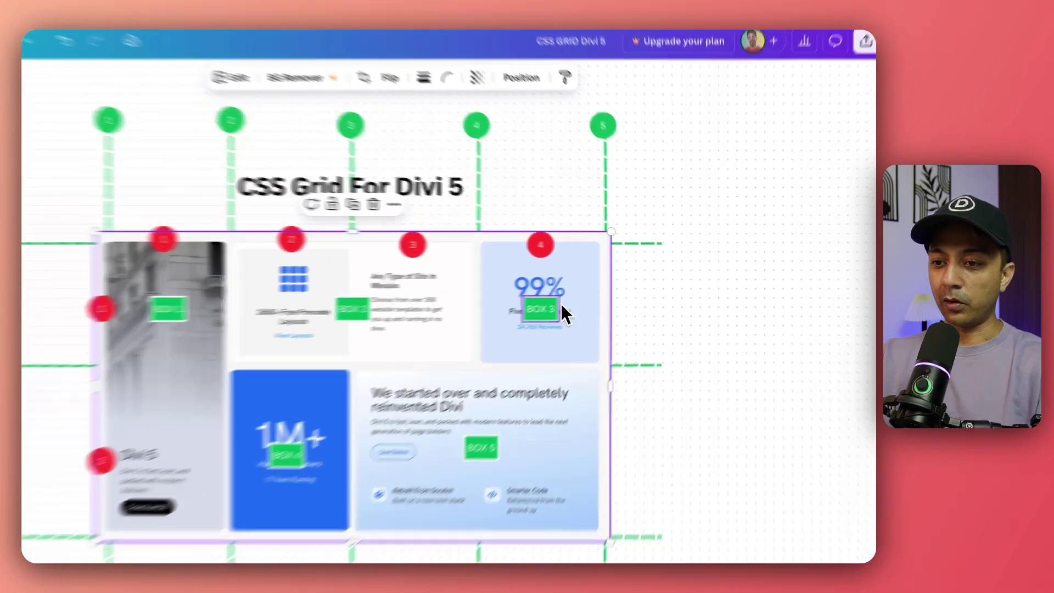
{"action": "left_click", "coordinate": [582, 296]}
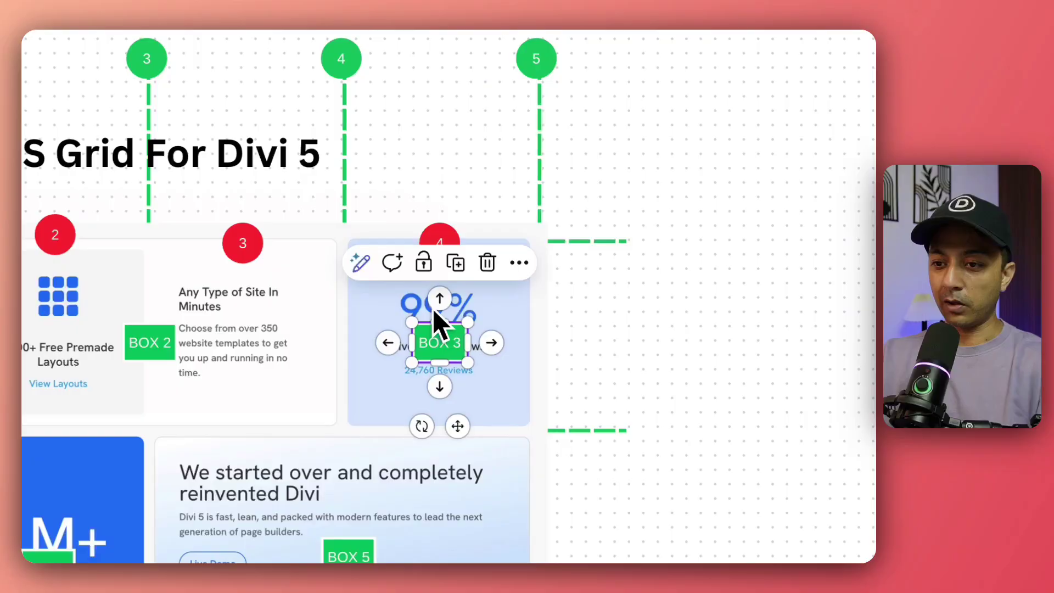
{"action": "left_click", "coordinate": [434, 308]}
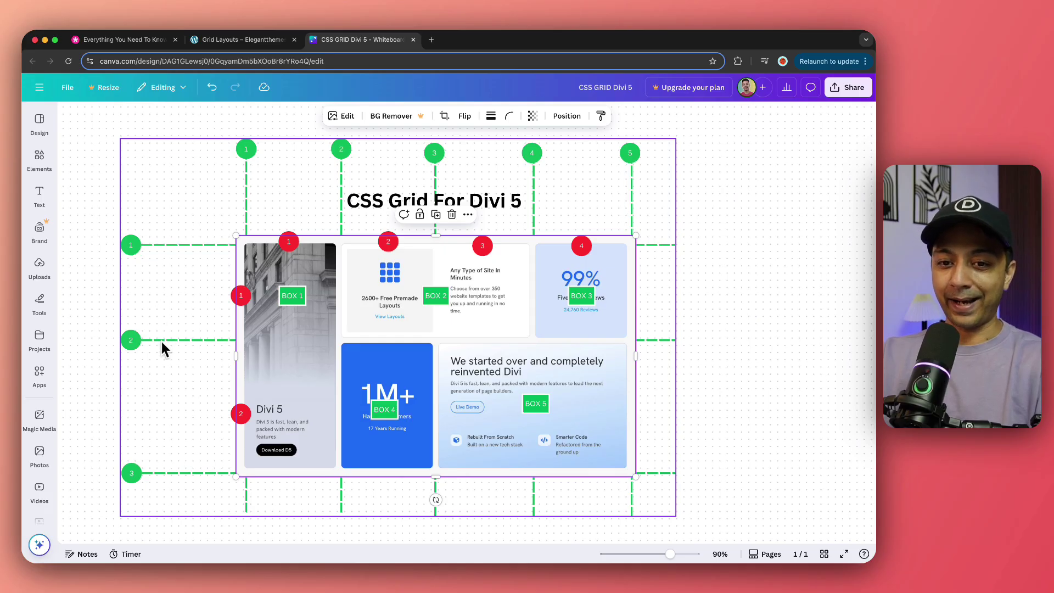
{"action": "left_click", "coordinate": [241, 40]}
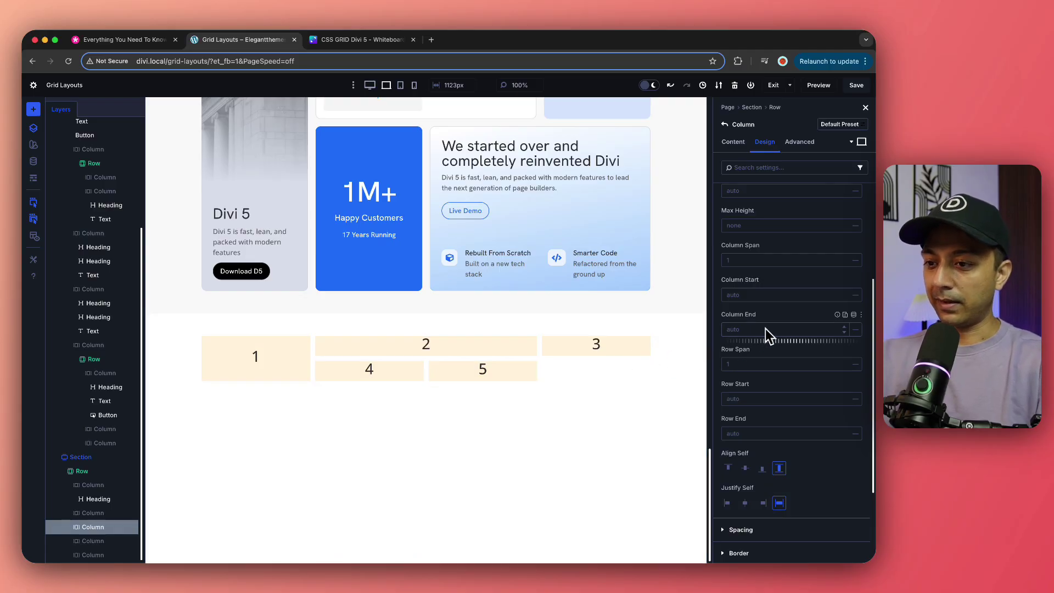
Set the third column's Column Start to 4, Column End to 5 and Row Start to 1, and match its Row End to box 3 on the whiteboard
{"action": "left_click", "coordinate": [738, 295]}
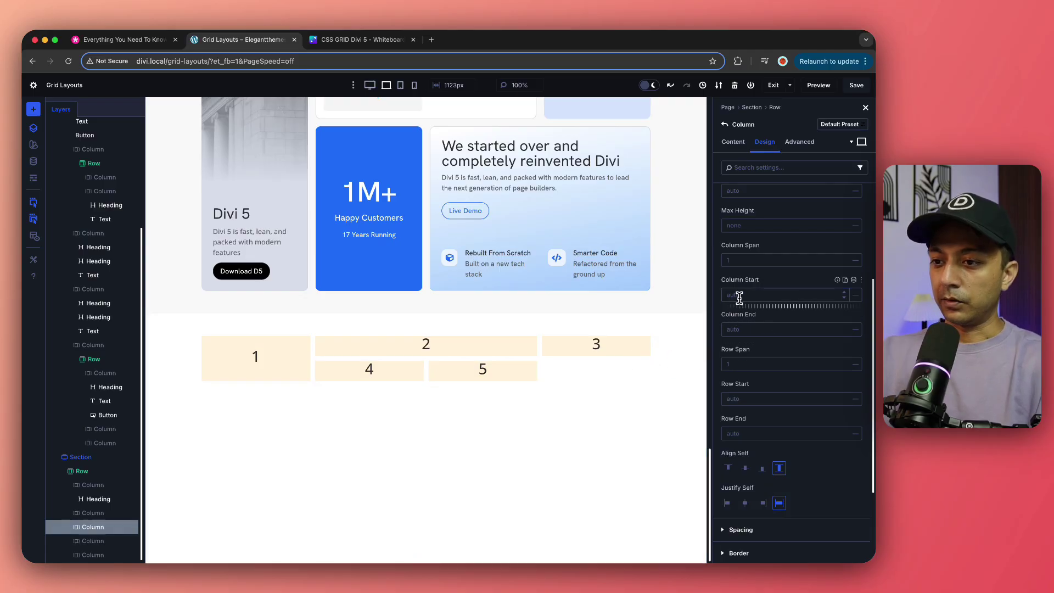
{"action": "left_click", "coordinate": [739, 329]}
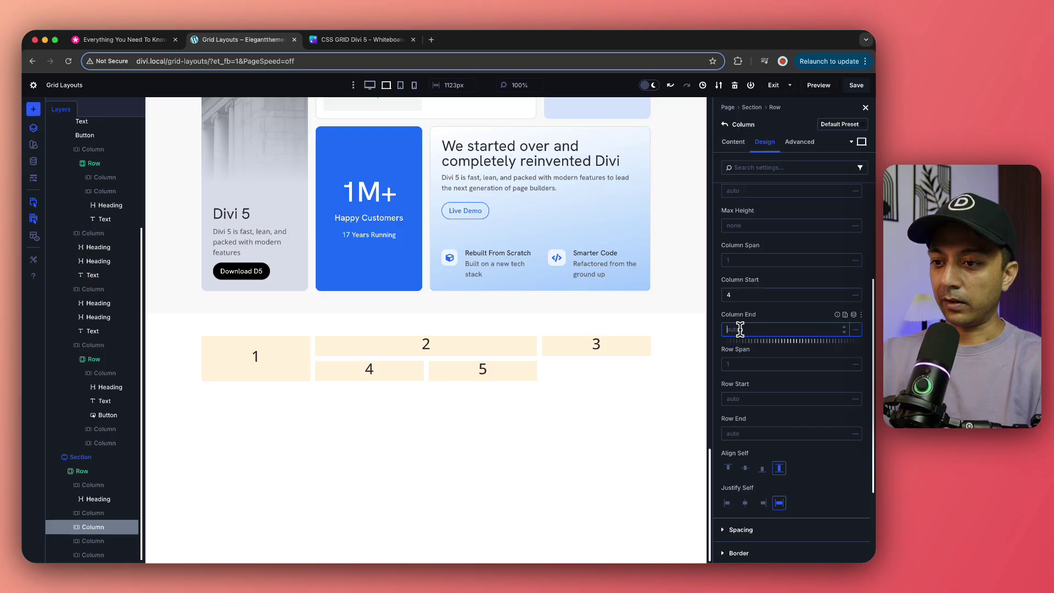
{"action": "key", "text": "Return"}
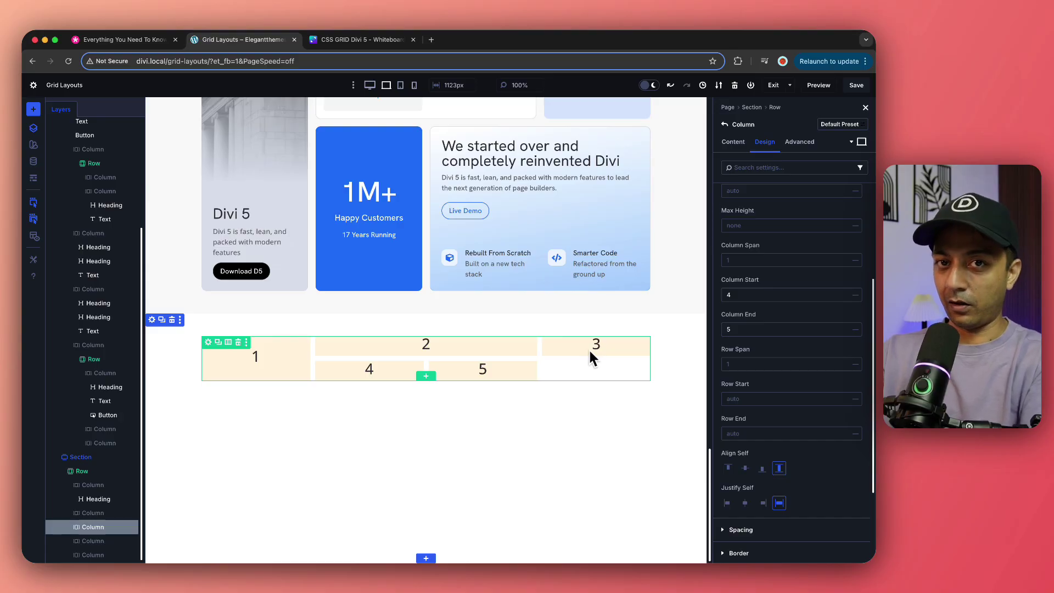
{"action": "scroll", "coordinate": [742, 384], "scroll_direction": "down", "scroll_amount": 2}
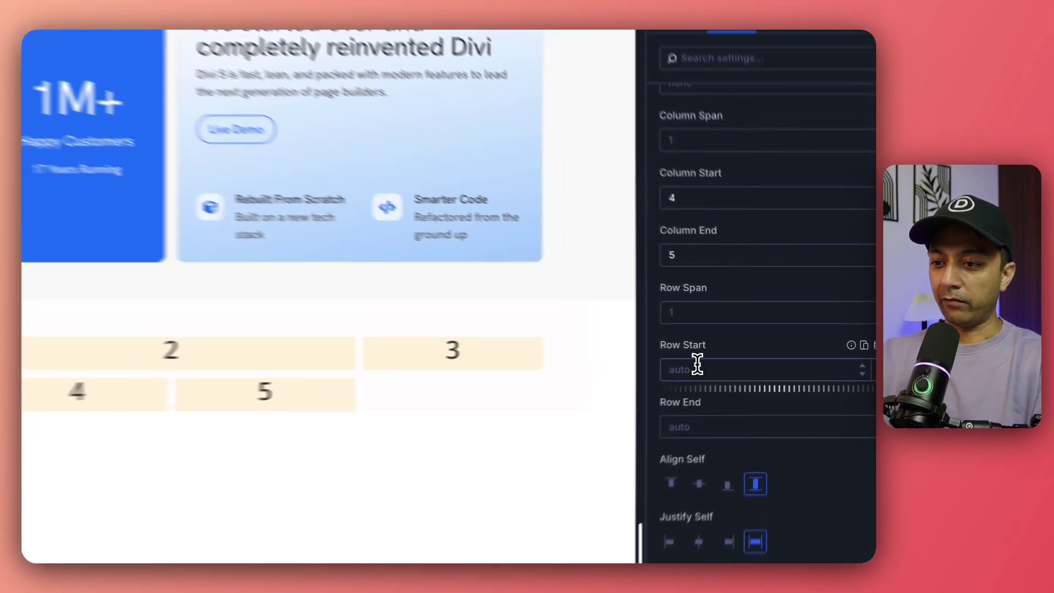
{"action": "left_click", "coordinate": [746, 355]}
{"action": "type", "text": "1"}
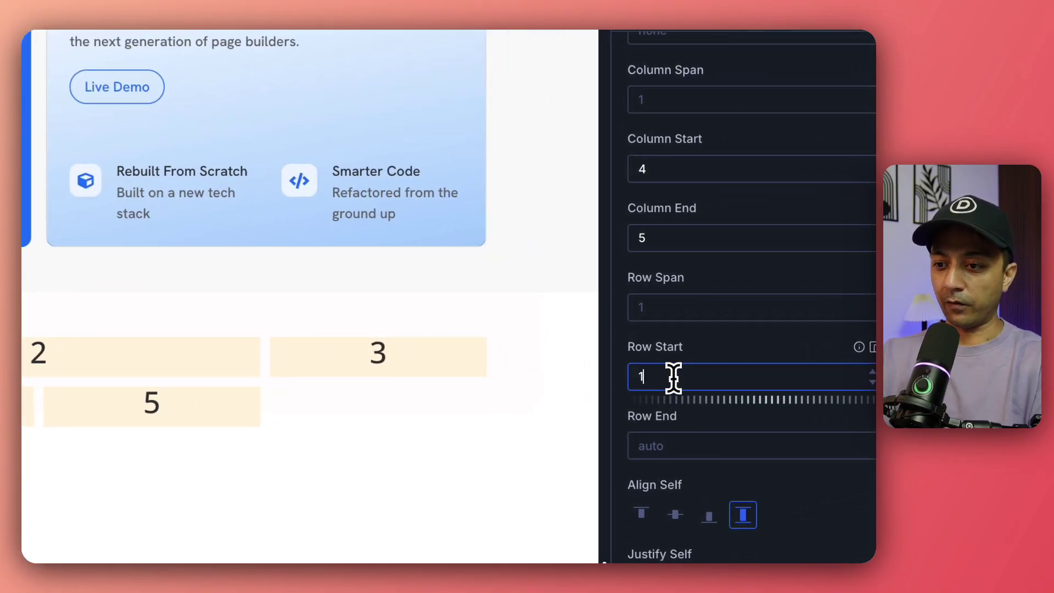
{"action": "left_click", "coordinate": [668, 443]}
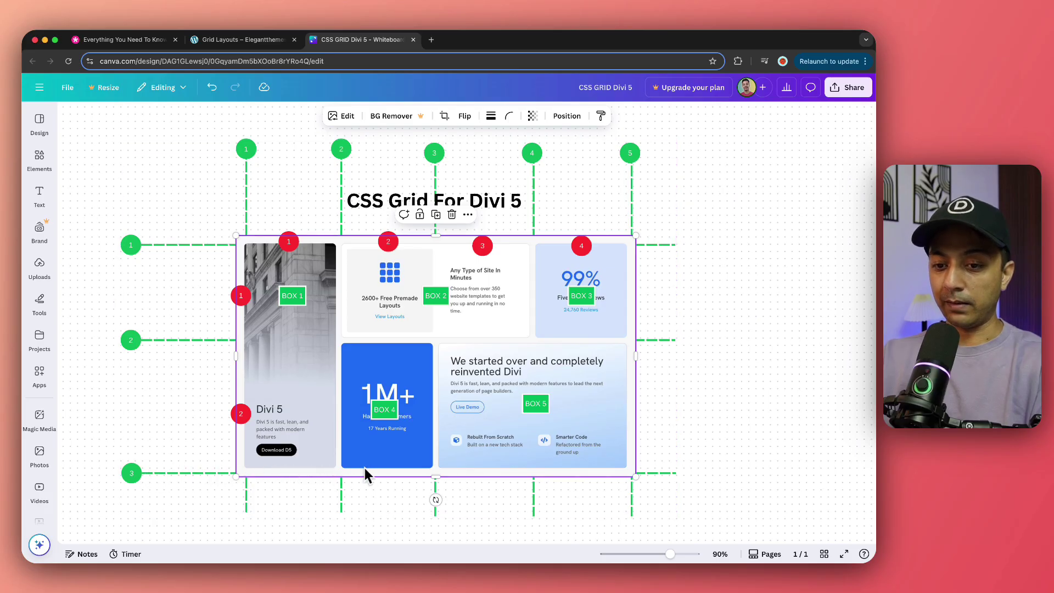
Following box 4 on the Canva whiteboard, set the fourth column's Column Start to 2, Column End to 3, Row Start to 2 and Row End to 3
{"action": "left_click", "coordinate": [242, 39]}
{"action": "left_click_drag", "start_coordinate": [132, 525], "coordinate": [106, 552]}
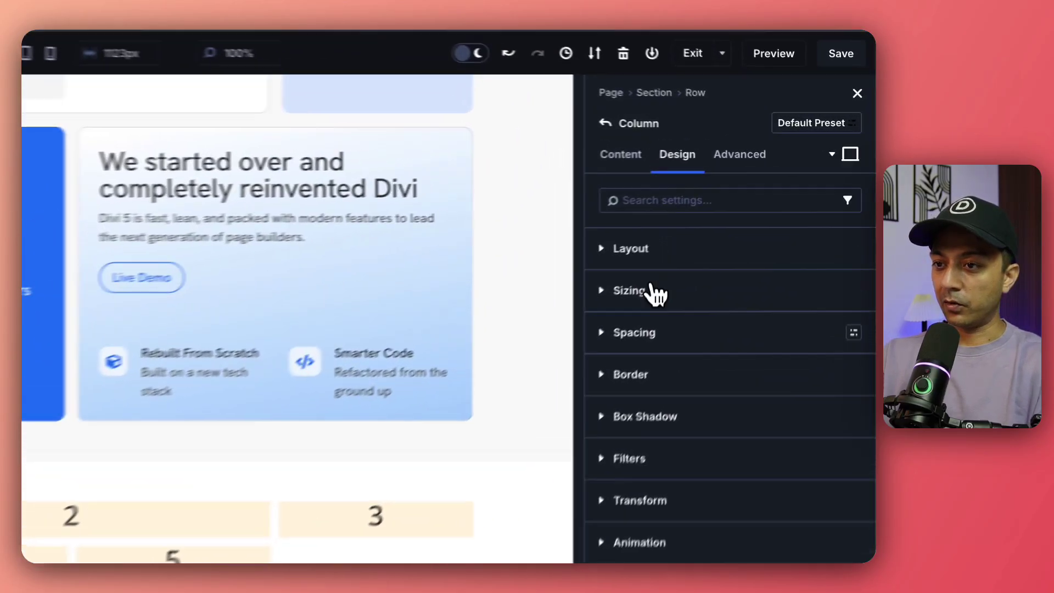
{"action": "left_click", "coordinate": [742, 218]}
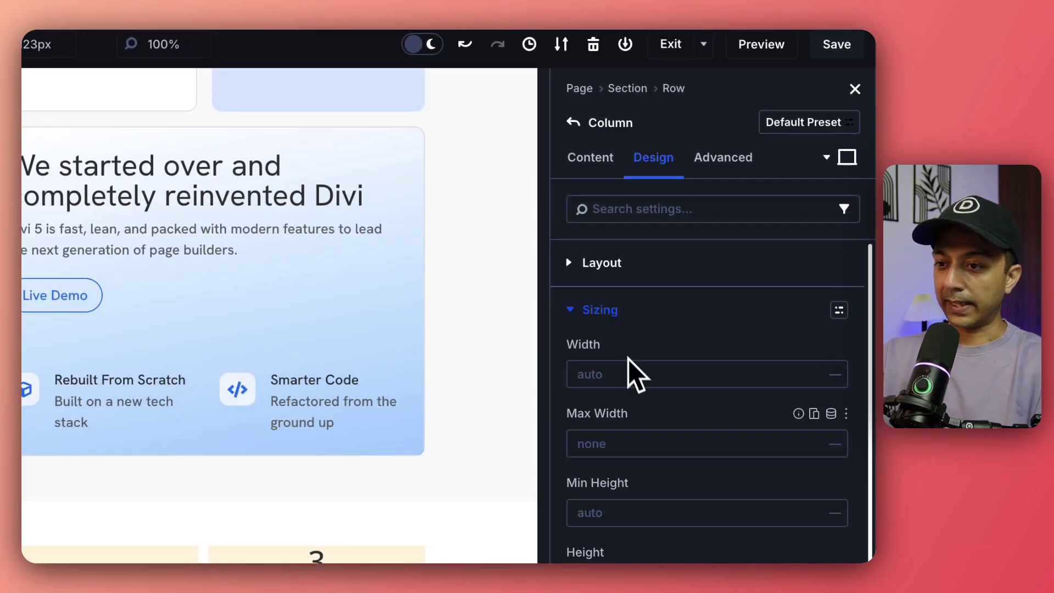
{"action": "scroll", "coordinate": [631, 372], "scroll_direction": "down", "scroll_amount": 5}
{"action": "left_click", "coordinate": [651, 289]}
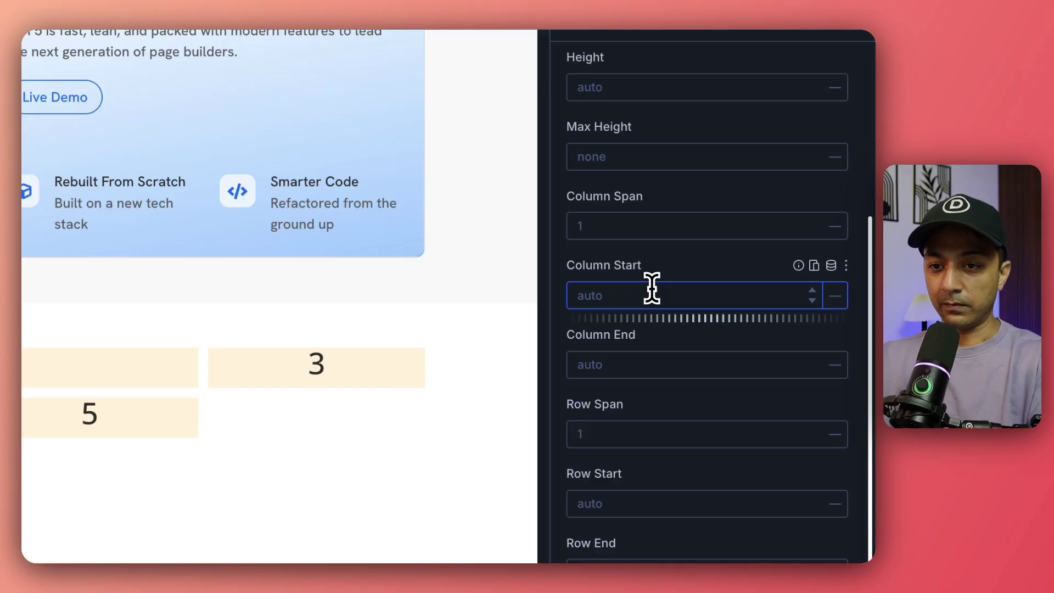
{"action": "type", "text": "2"}
{"action": "left_click", "coordinate": [632, 354]}
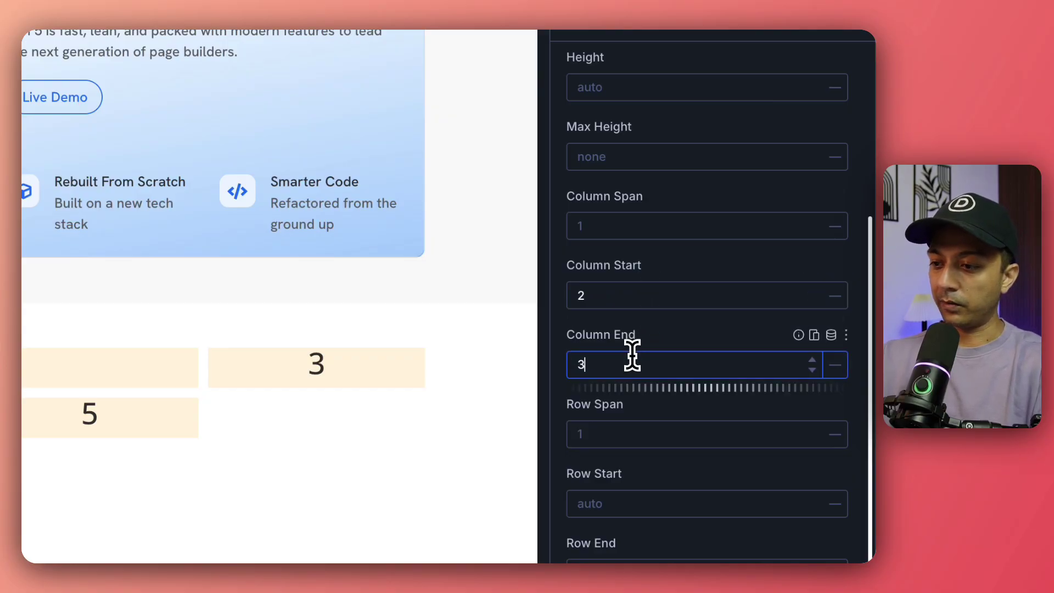
{"action": "scroll", "coordinate": [687, 465], "scroll_direction": "down", "scroll_amount": 2}
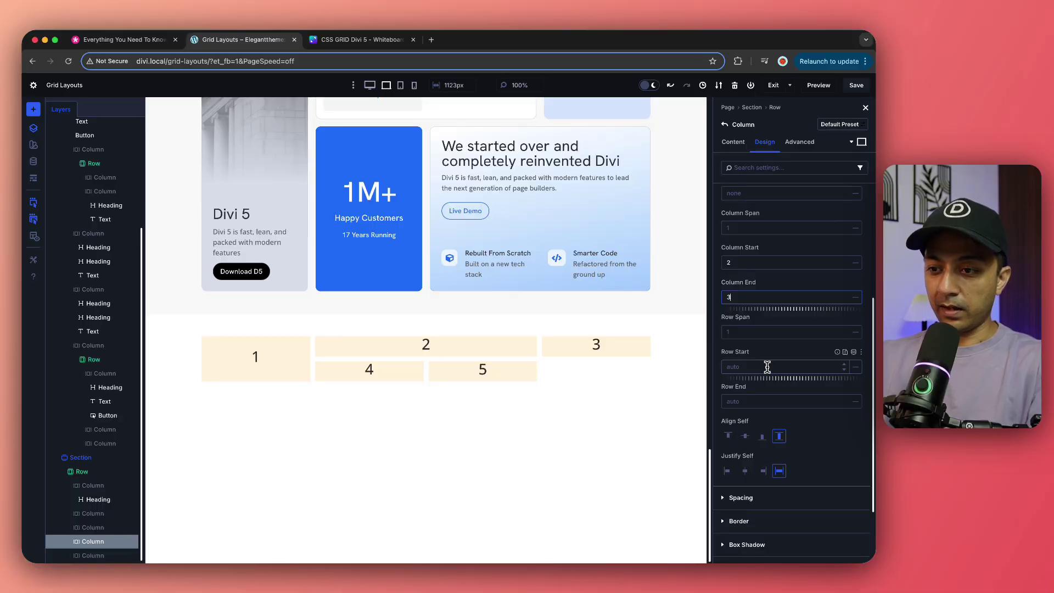
{"action": "left_click", "coordinate": [767, 366]}
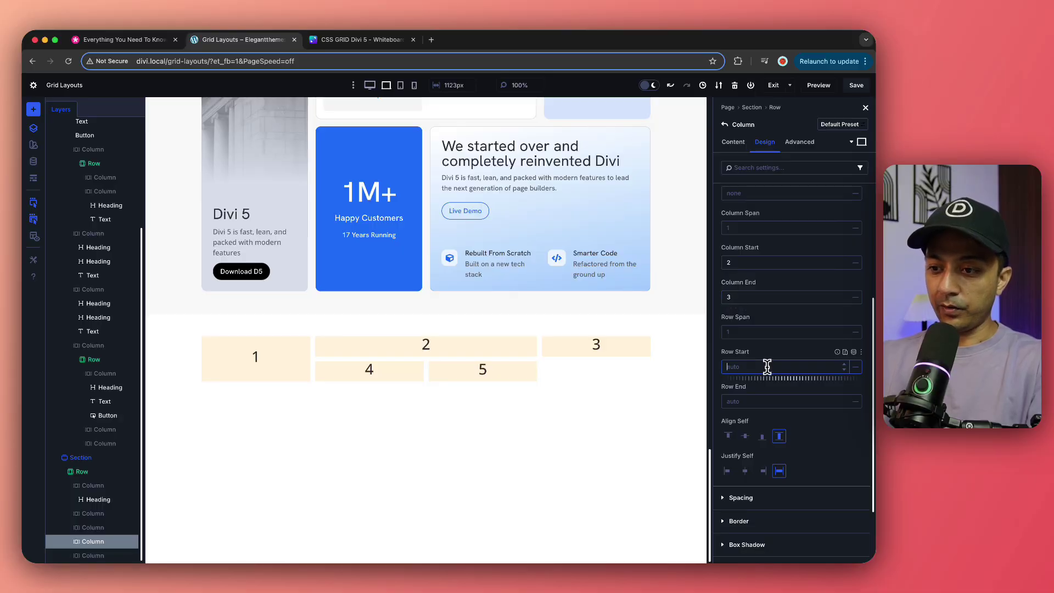
{"action": "left_click", "coordinate": [754, 397]}
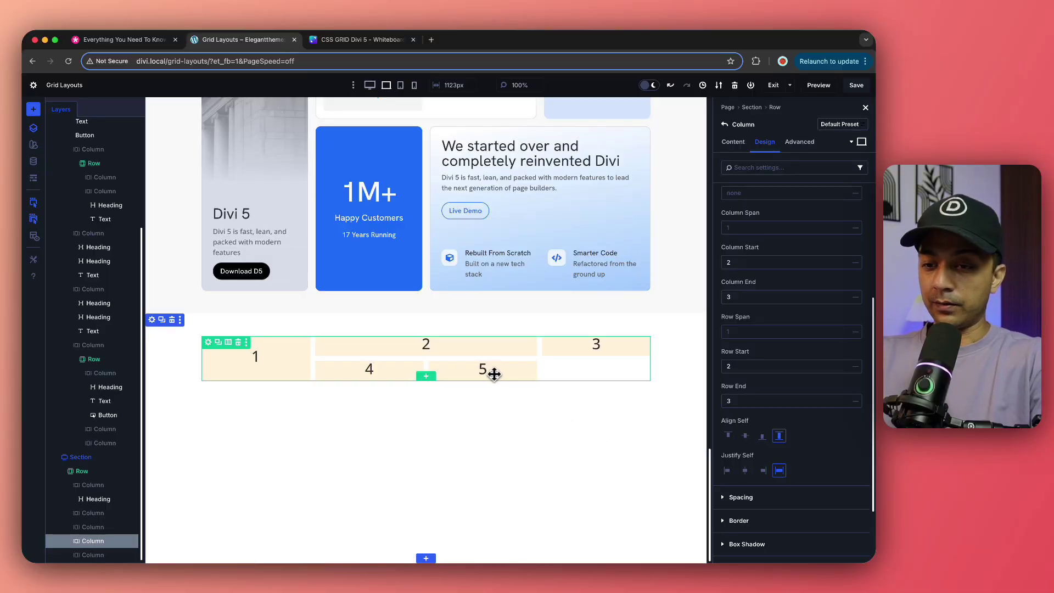
Following box 5 on the Canva whiteboard, set the fifth column's Column Start to 3, Column End to 5, Row Start to 2 and Row End to 3
{"action": "left_click", "coordinate": [88, 556]}
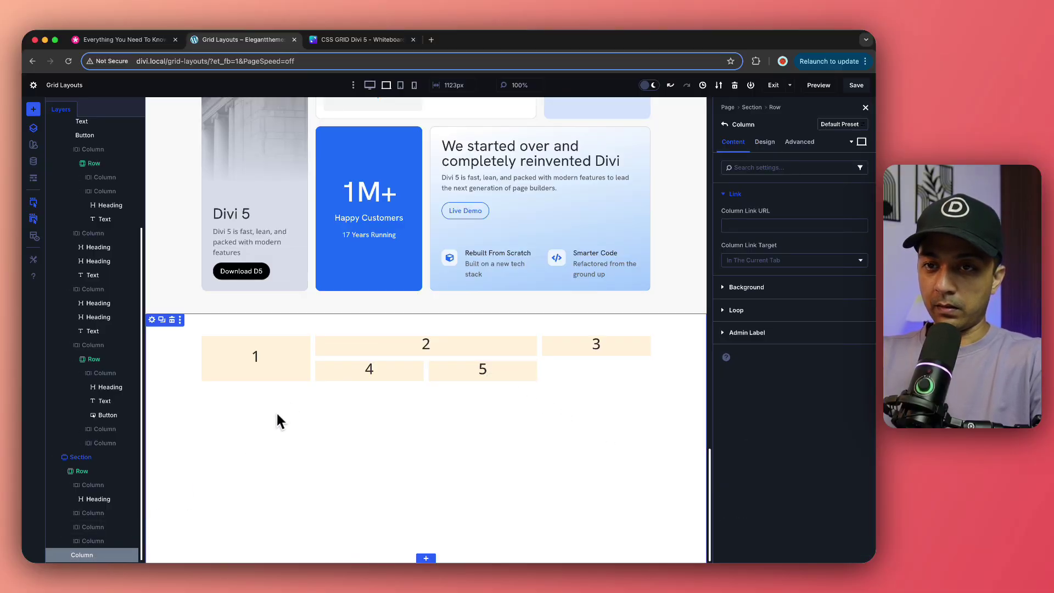
{"action": "left_click", "coordinate": [362, 40]}
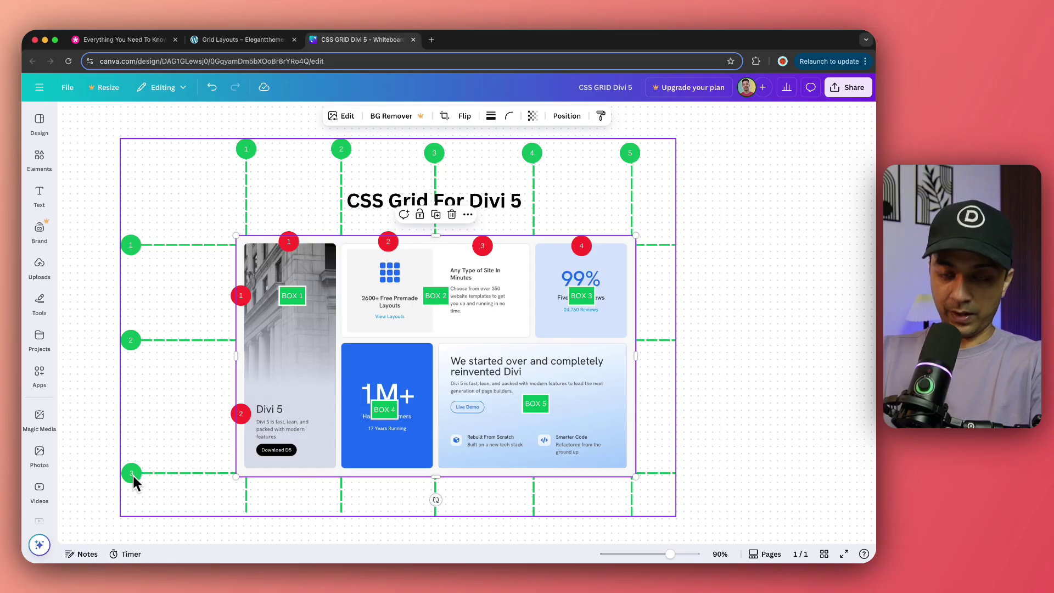
{"action": "right_click", "coordinate": [264, 34]}
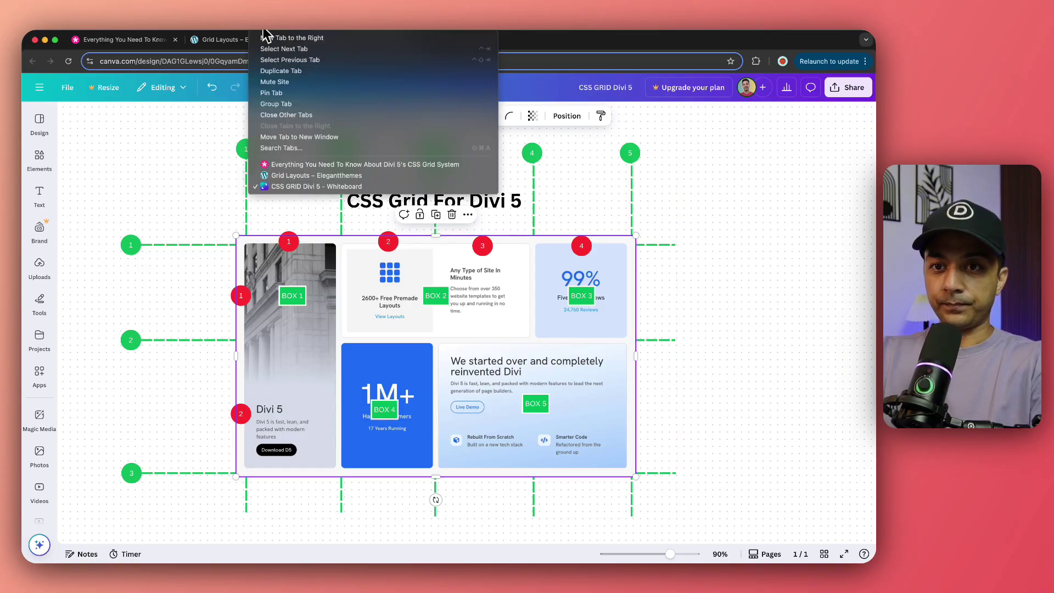
{"action": "left_click", "coordinate": [264, 36]}
{"action": "left_click", "coordinate": [764, 142]}
{"action": "left_click", "coordinate": [737, 219]}
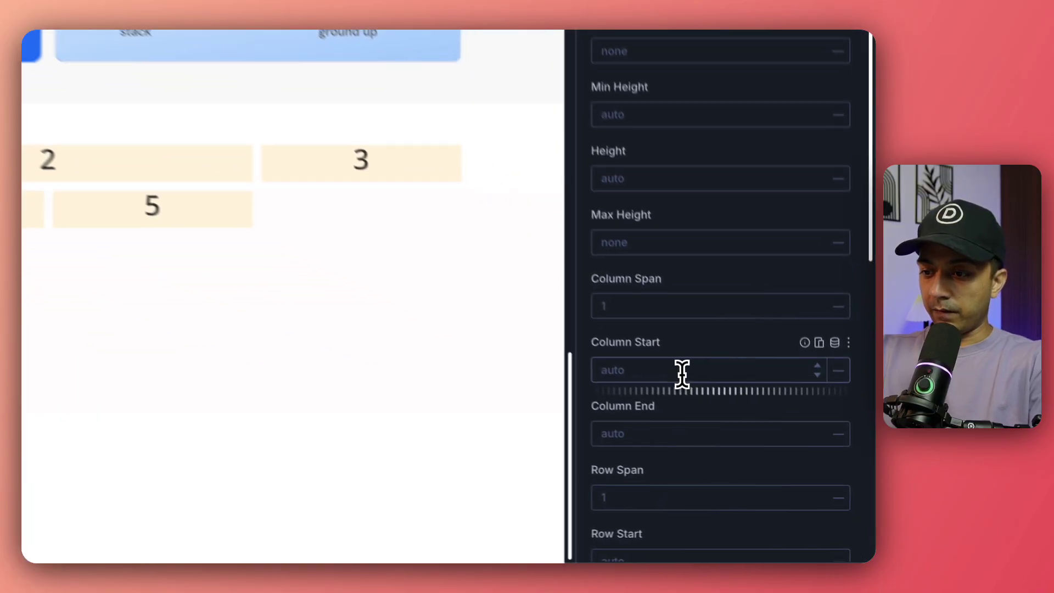
{"action": "left_click", "coordinate": [681, 371]}
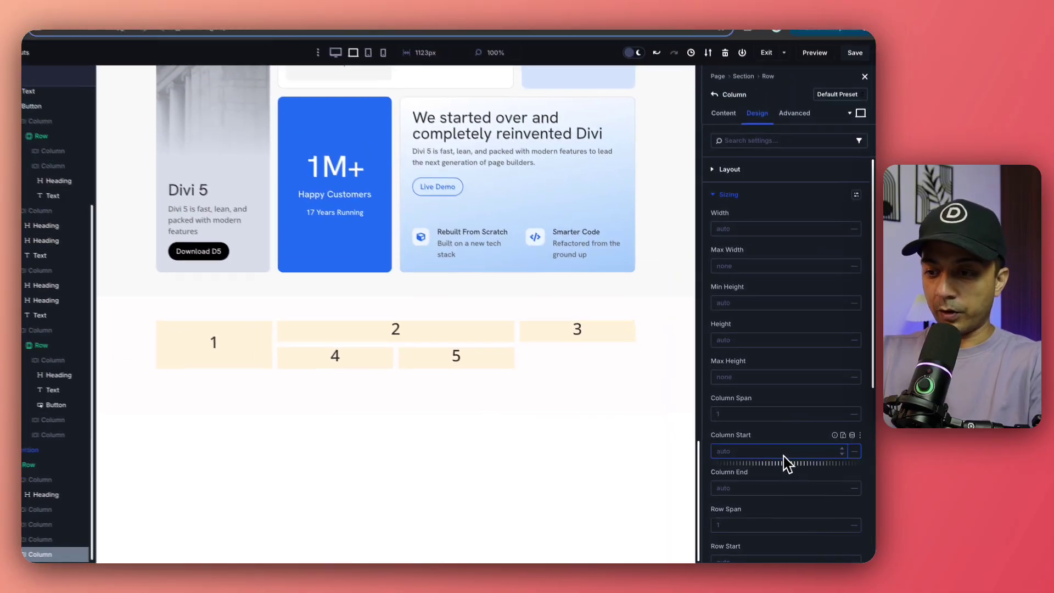
{"action": "type", "text": "3"}
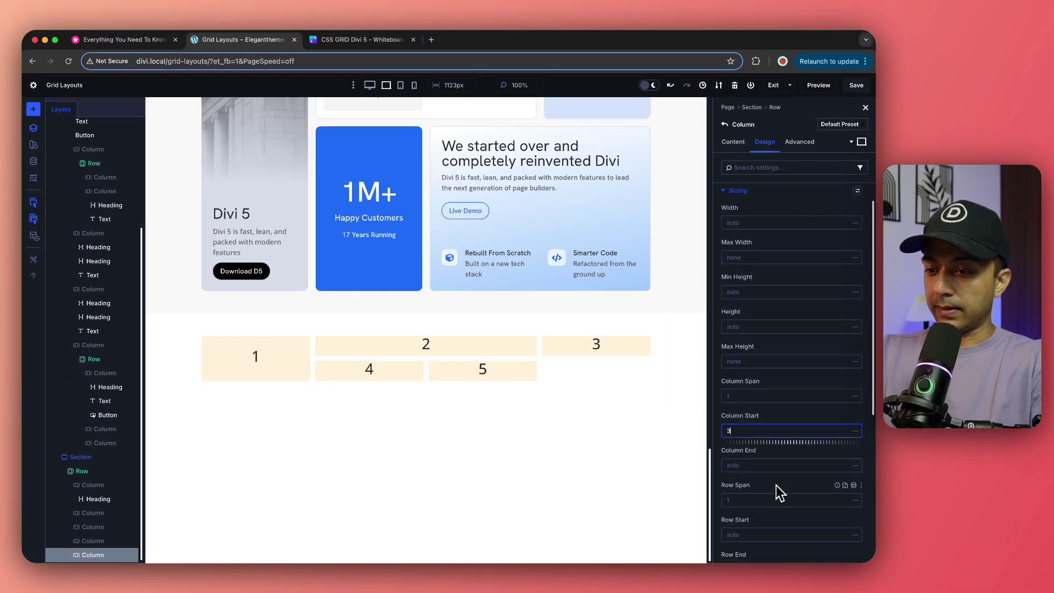
{"action": "left_click", "coordinate": [763, 463]}
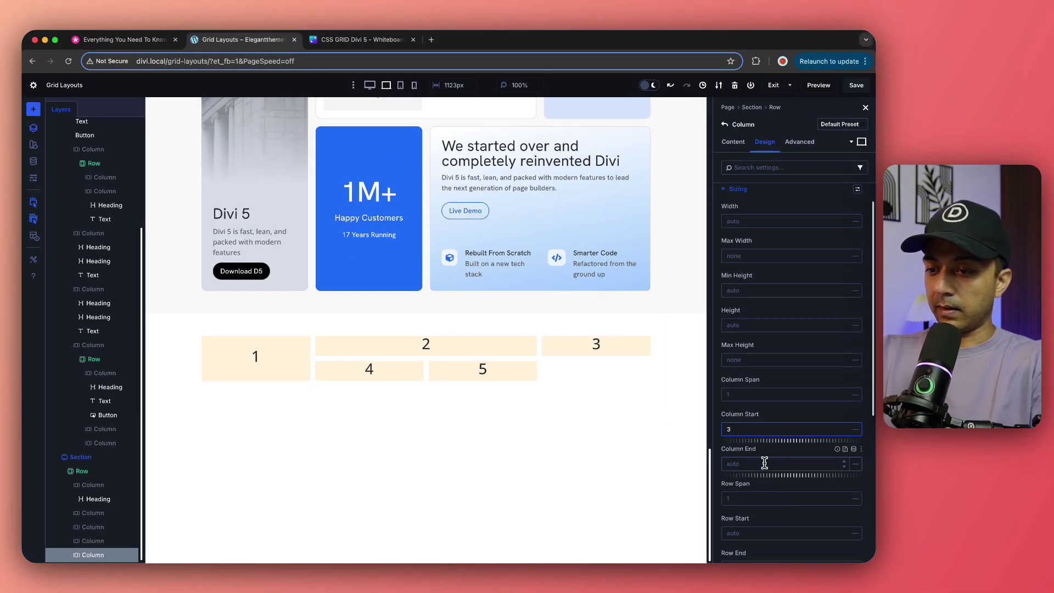
{"action": "type", "text": "5"}
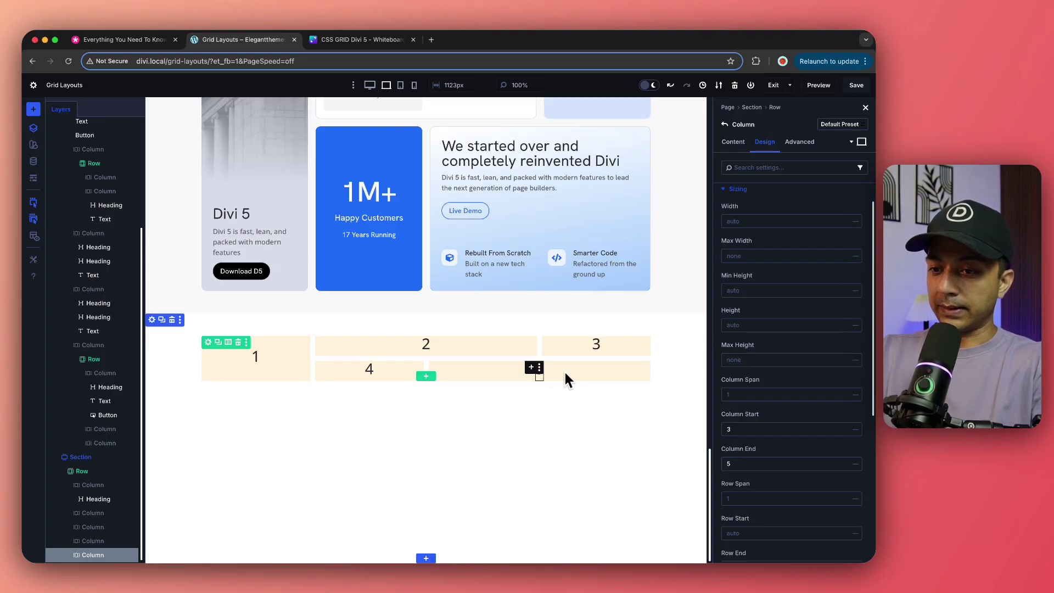
{"action": "scroll", "coordinate": [801, 436], "scroll_direction": "down", "scroll_amount": 3}
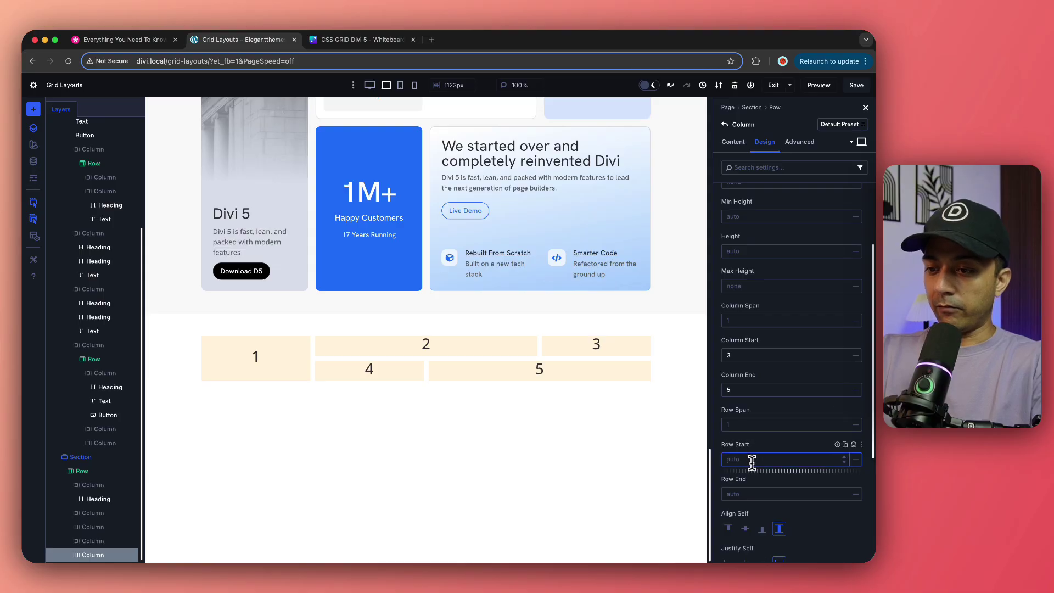
{"action": "left_click", "coordinate": [746, 494]}
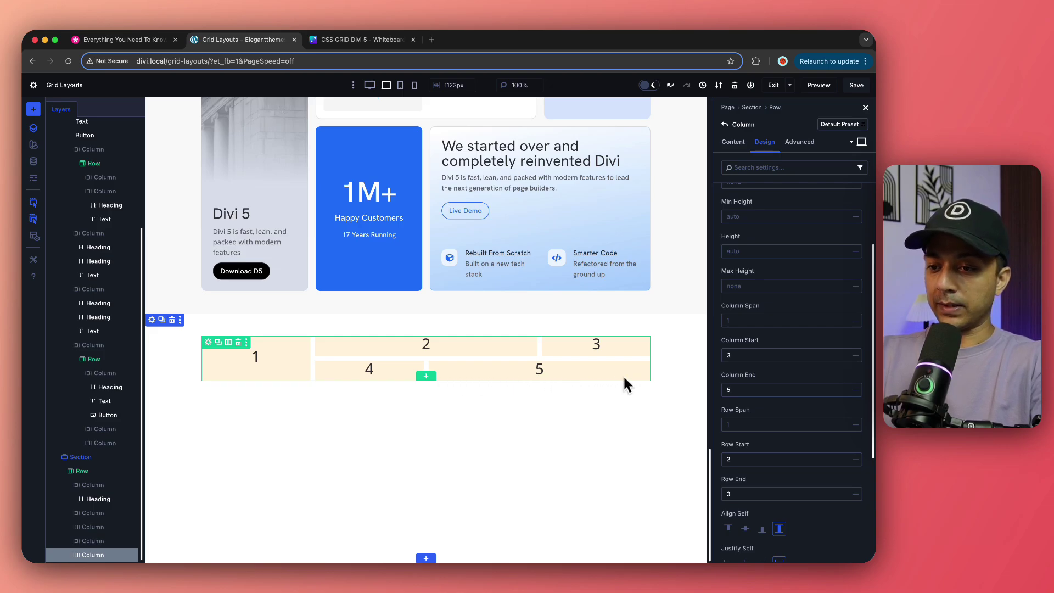
Compare the five numbered placeholder boxes with the finished bento layout above and with the plan on the Canva whiteboard
{"action": "scroll", "coordinate": [673, 255], "scroll_direction": "up", "scroll_amount": 3}
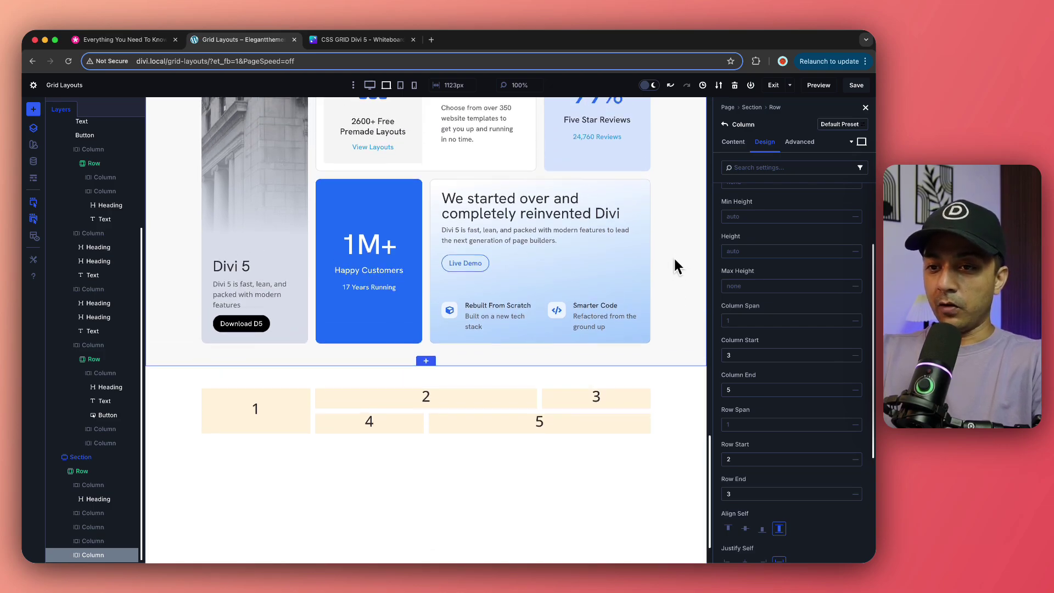
{"action": "scroll", "coordinate": [666, 262], "scroll_direction": "up", "scroll_amount": 2}
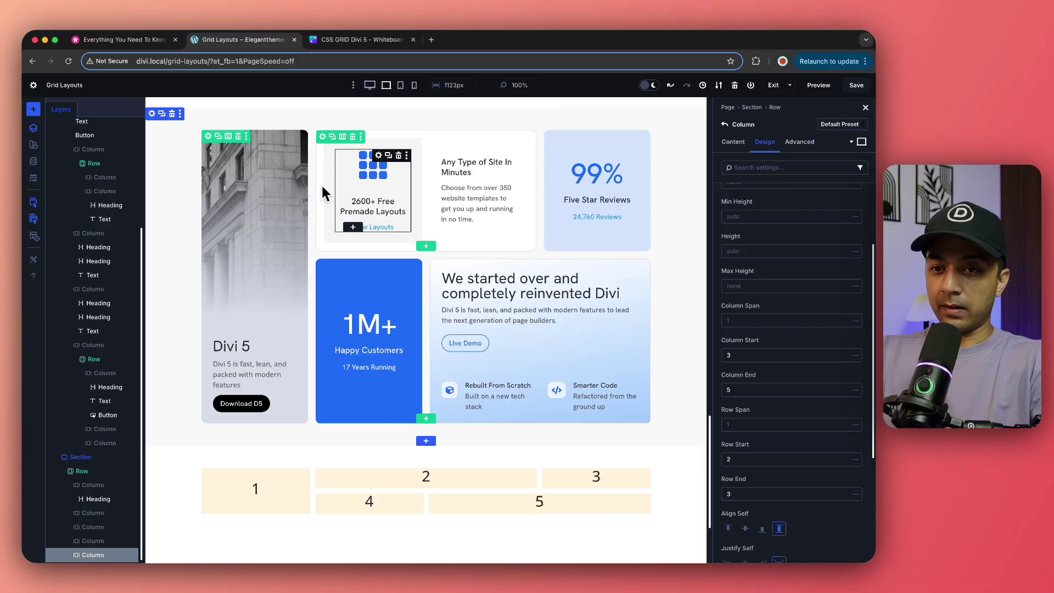
{"action": "scroll", "coordinate": [323, 373], "scroll_direction": "down", "scroll_amount": 4}
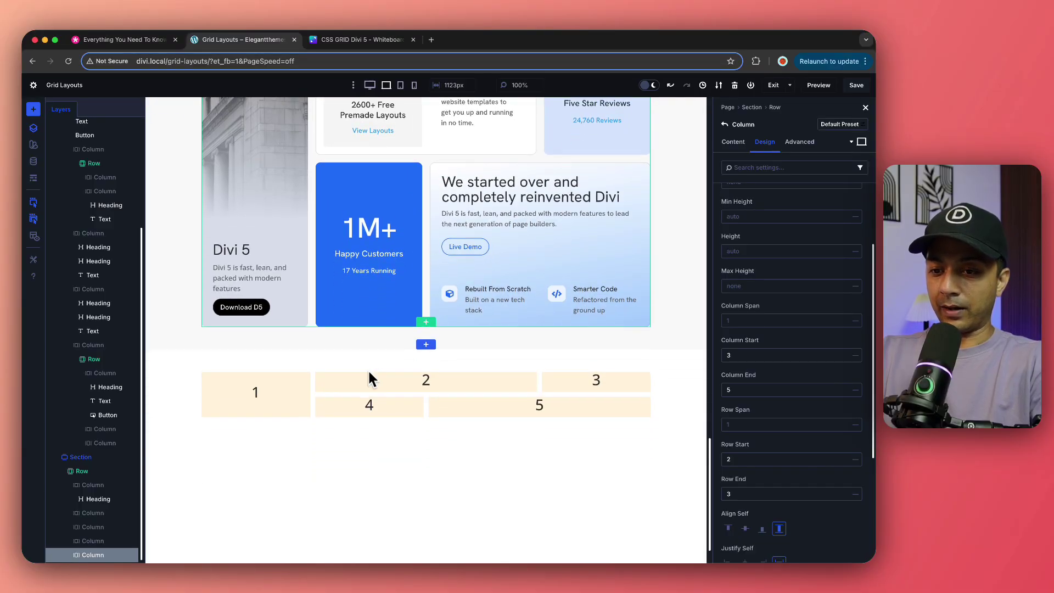
{"action": "key", "text": "ctrl+Tab"}
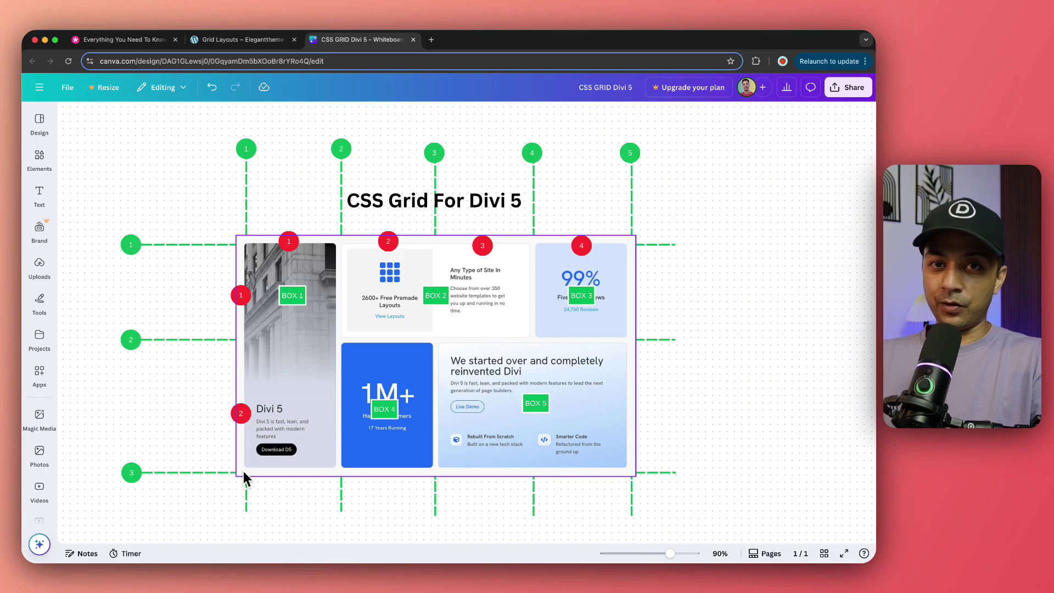
{"action": "key", "text": "ctrl+shift+Tab"}
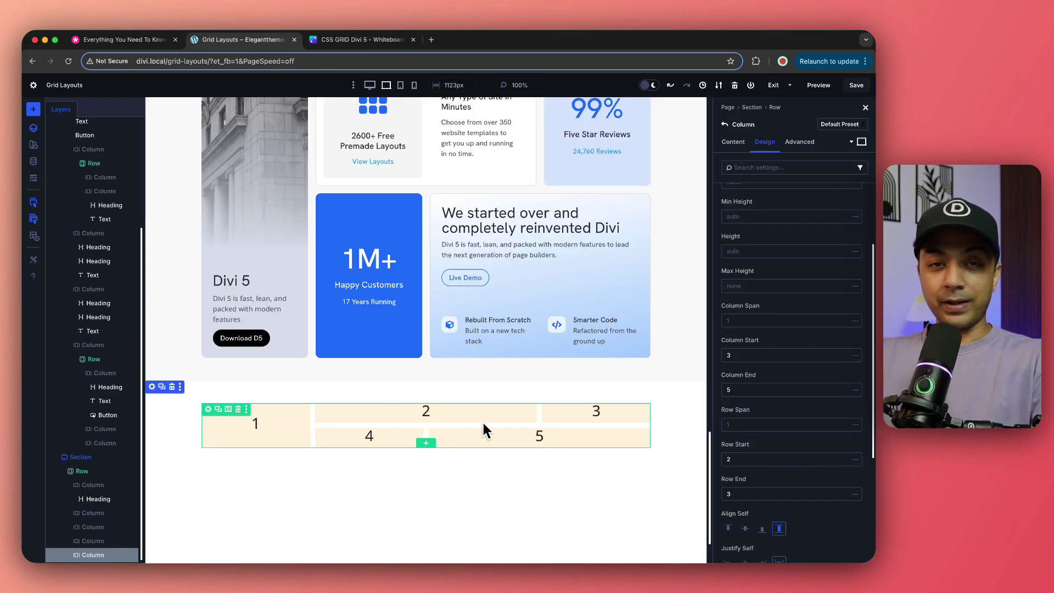
{"action": "scroll", "coordinate": [239, 288], "scroll_direction": "up", "scroll_amount": 3}
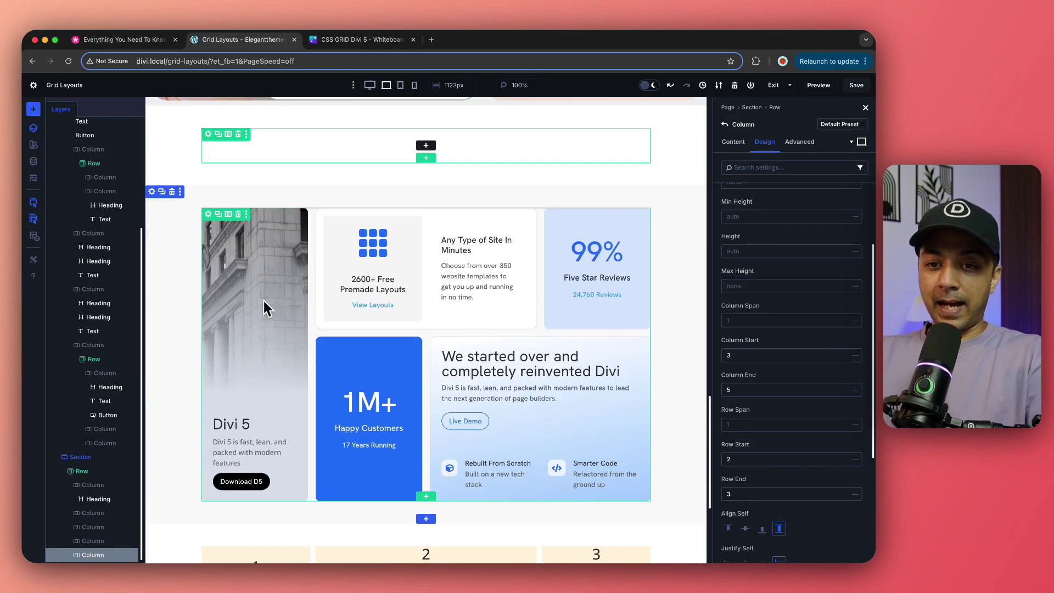
{"action": "scroll", "coordinate": [272, 463], "scroll_direction": "down", "scroll_amount": 2}
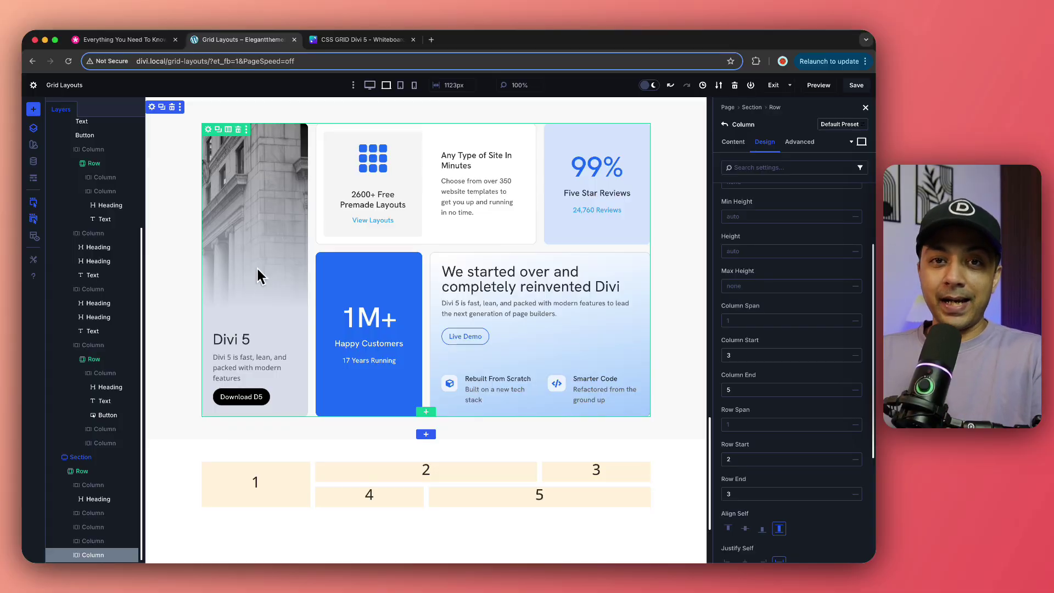
Browse the ready-made Grid row structures for a new row, including Multi-Row, Masonry and Sidebar, and leave without inserting one
{"action": "left_click", "coordinate": [426, 411]}
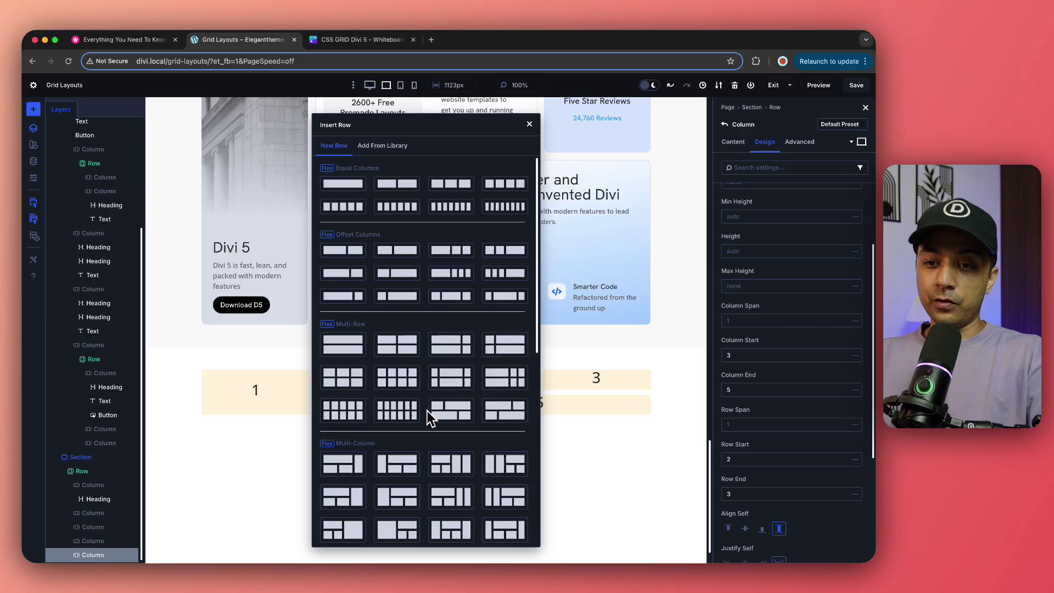
{"action": "scroll", "coordinate": [416, 360], "scroll_direction": "down", "scroll_amount": 5}
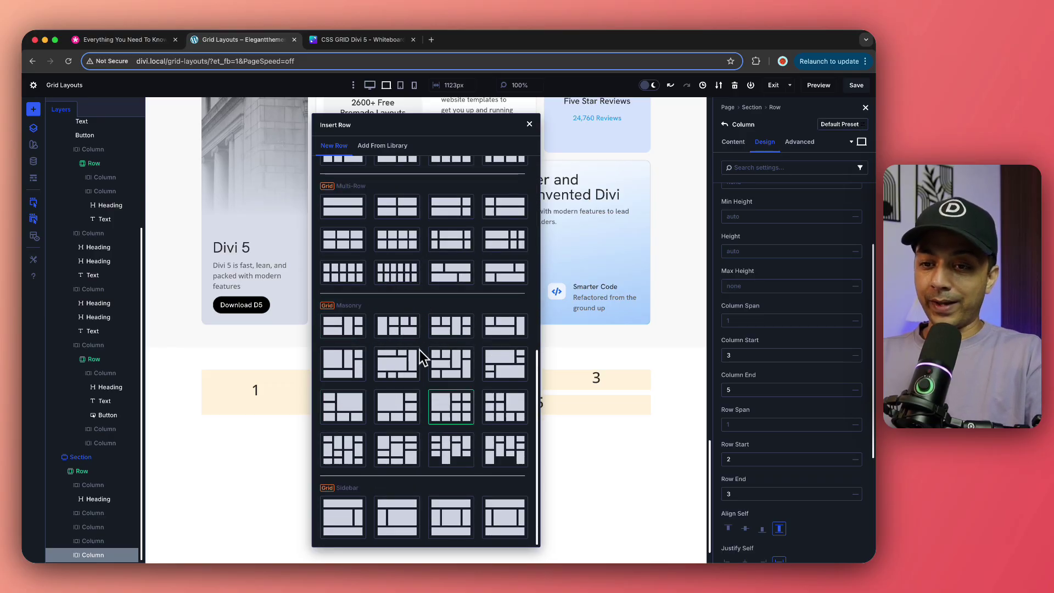
{"action": "left_click", "coordinate": [574, 490]}
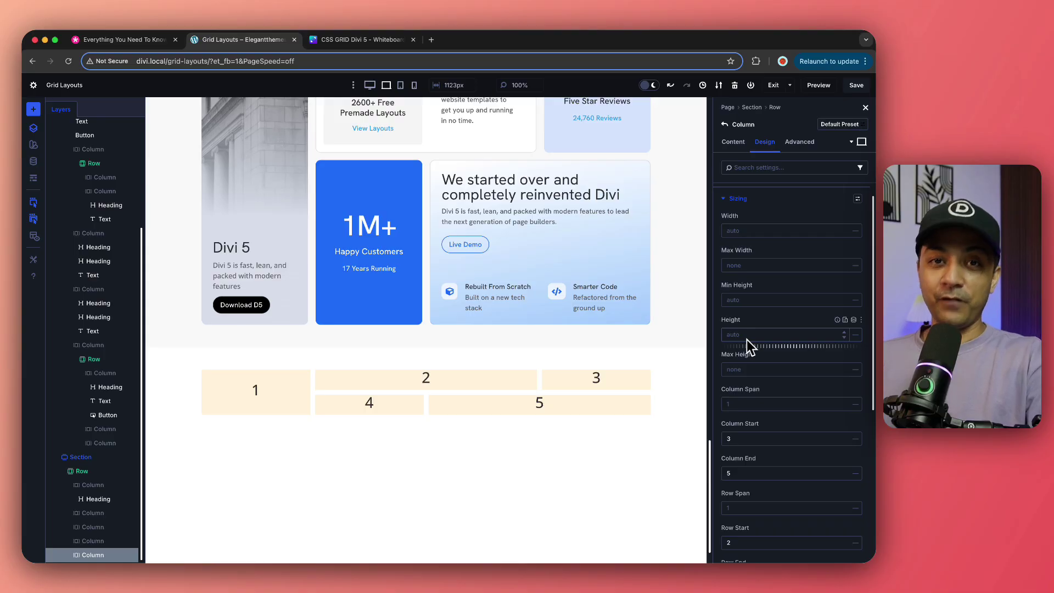